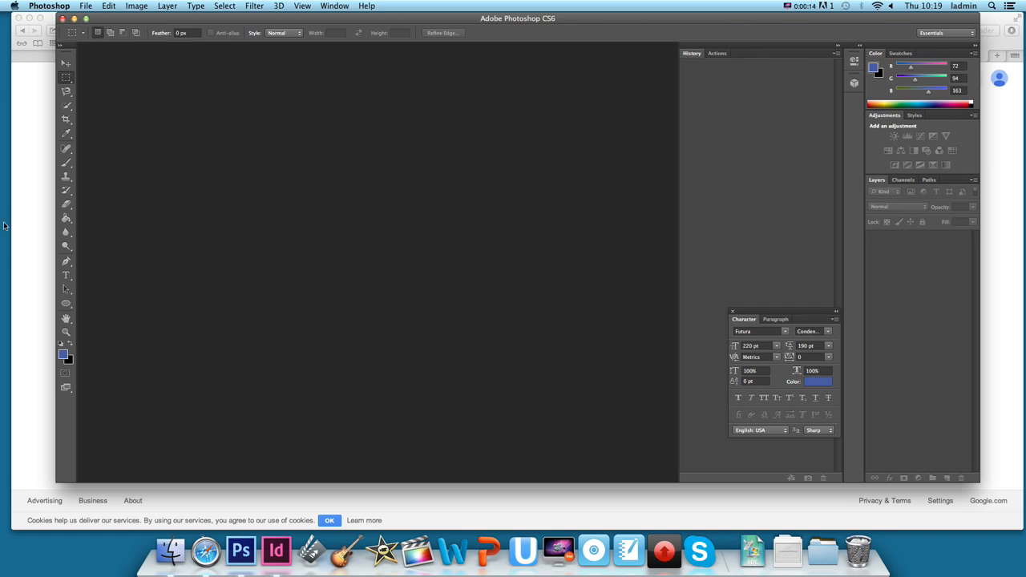
# Search Google for "arctic monkeys" and show the image results.
pyautogui.click(33, 195)
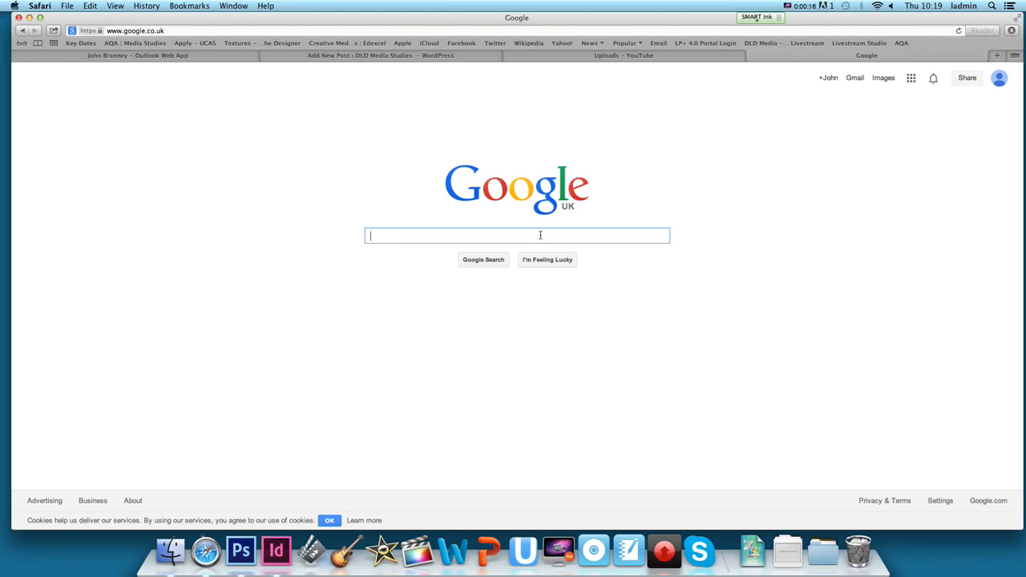
pyautogui.write('arctic monk')
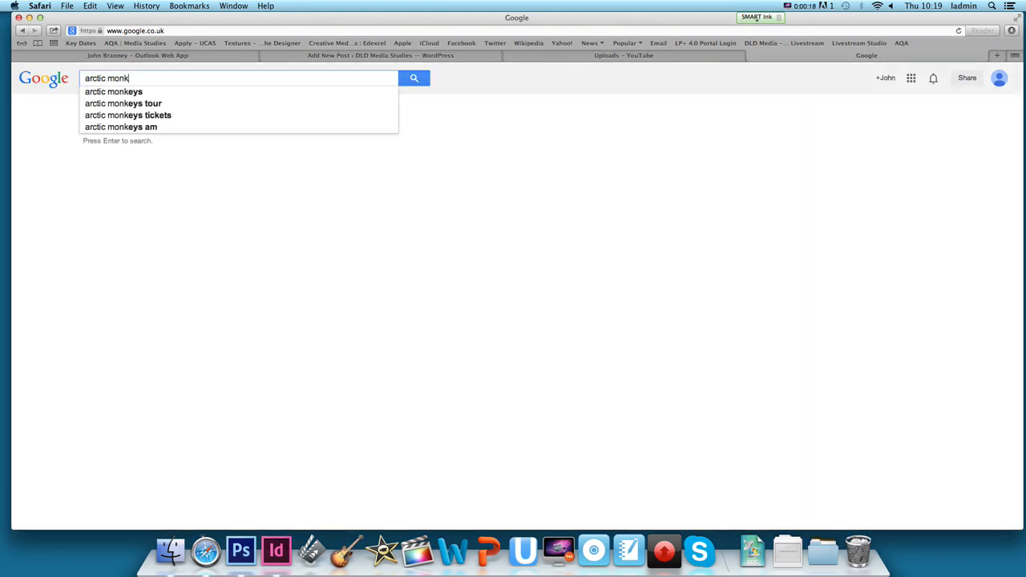
pyautogui.write('eys')
pyautogui.press('Return')
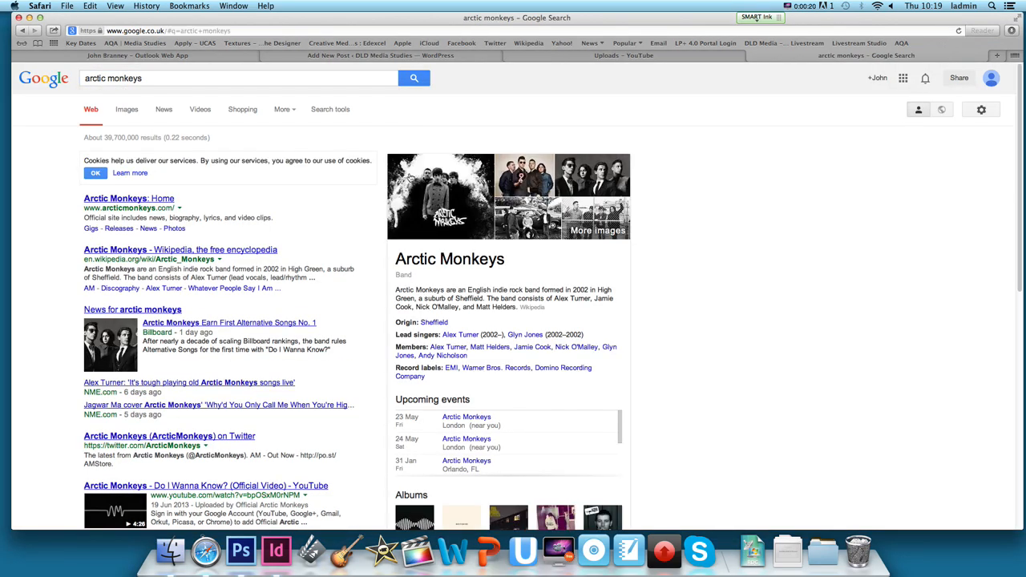
pyautogui.click(128, 109)
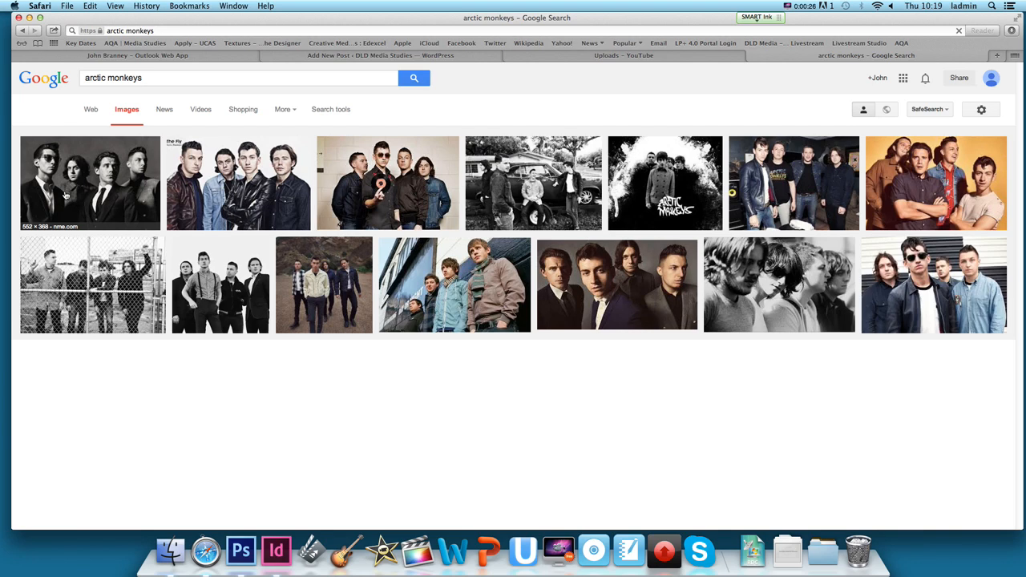
# Open the first black-and-white band photo from nme.com at full size and view its image saving options.
pyautogui.click(66, 194)
pyautogui.click(753, 313)
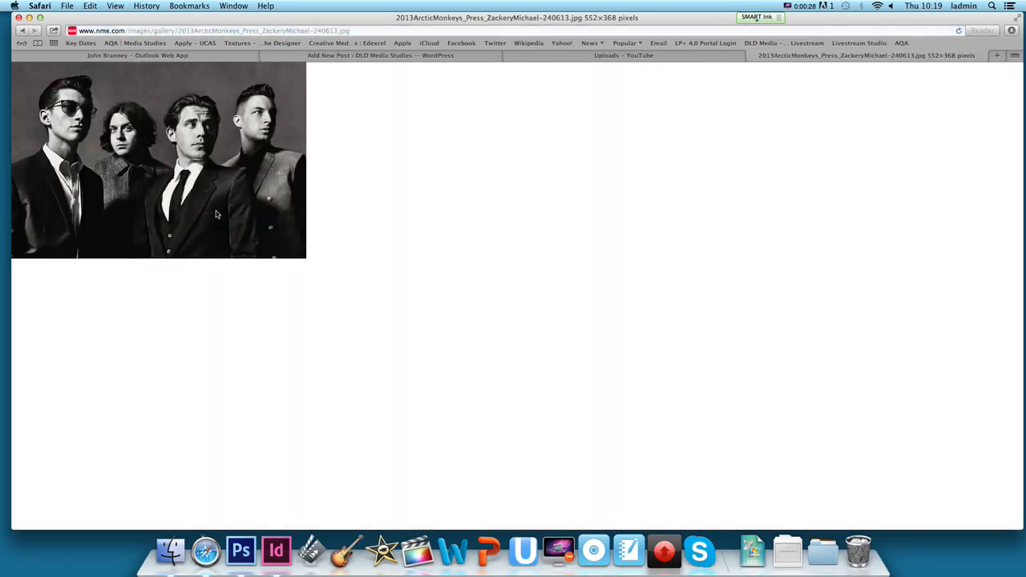
pyautogui.rightClick(170, 152)
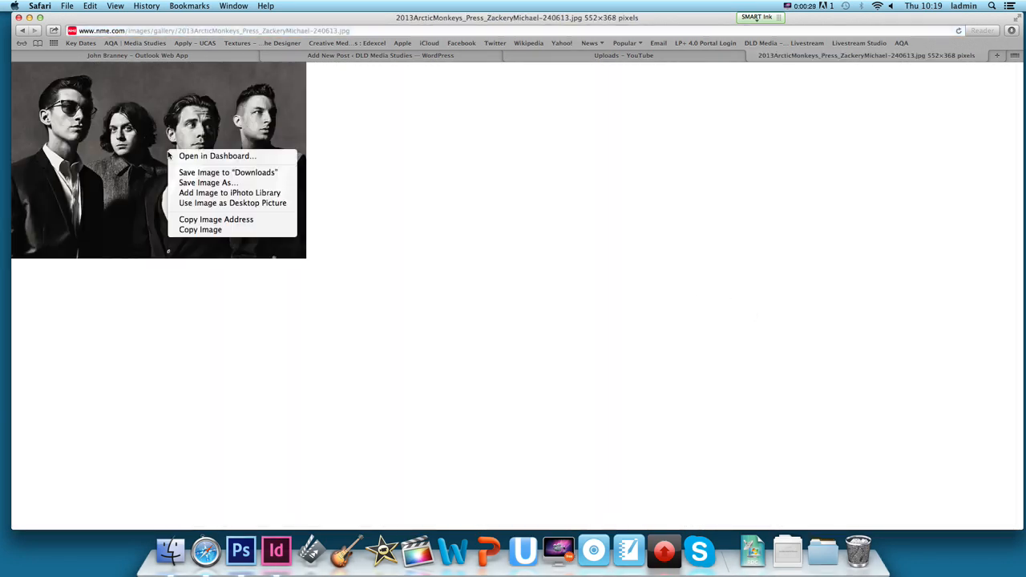
pyautogui.click(402, 239)
# Switch to Photoshop and open the image file arctic from the Desktop.
pyautogui.click(240, 550)
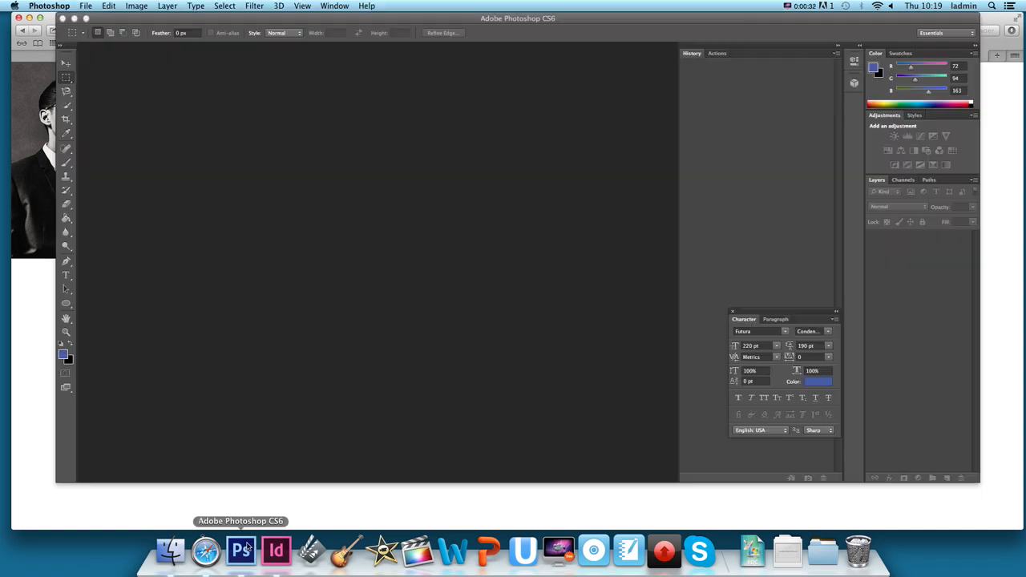
pyautogui.click(85, 5)
pyautogui.click(99, 29)
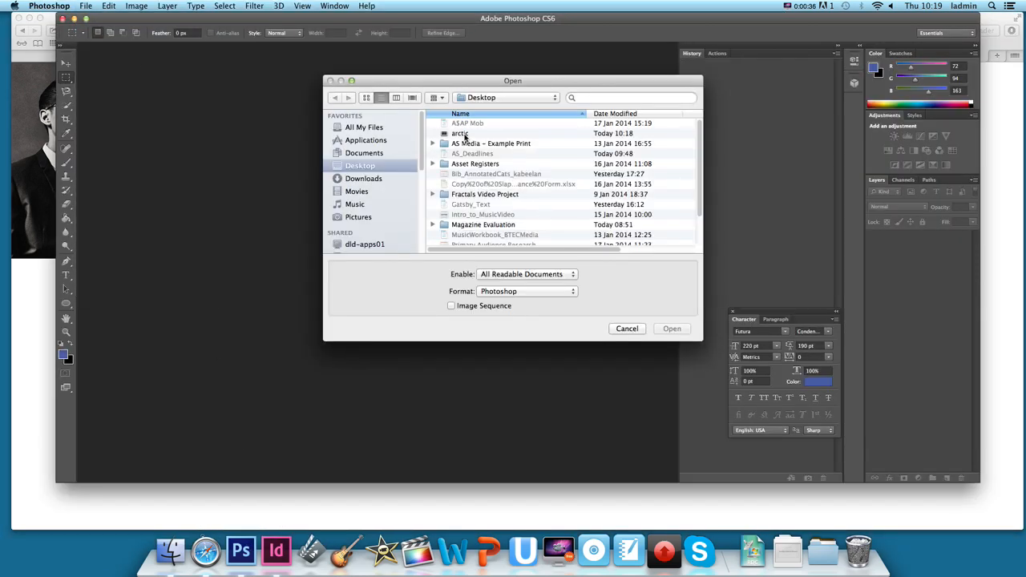
pyautogui.doubleClick(464, 135)
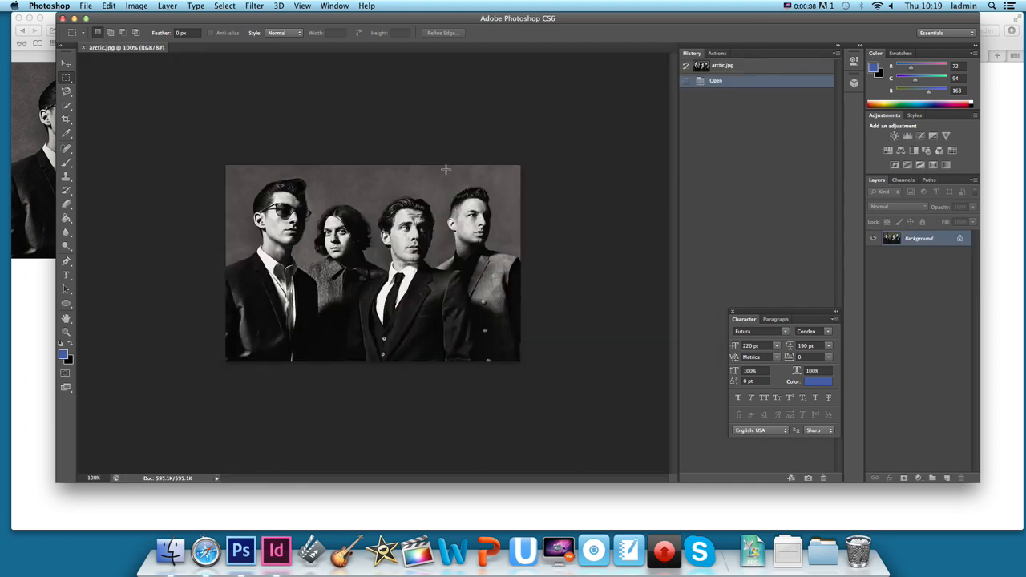
# Enter Quick Mask mode and paint over the band members' suits and torsos with the 90 px Brush tool.
pyautogui.press('q')
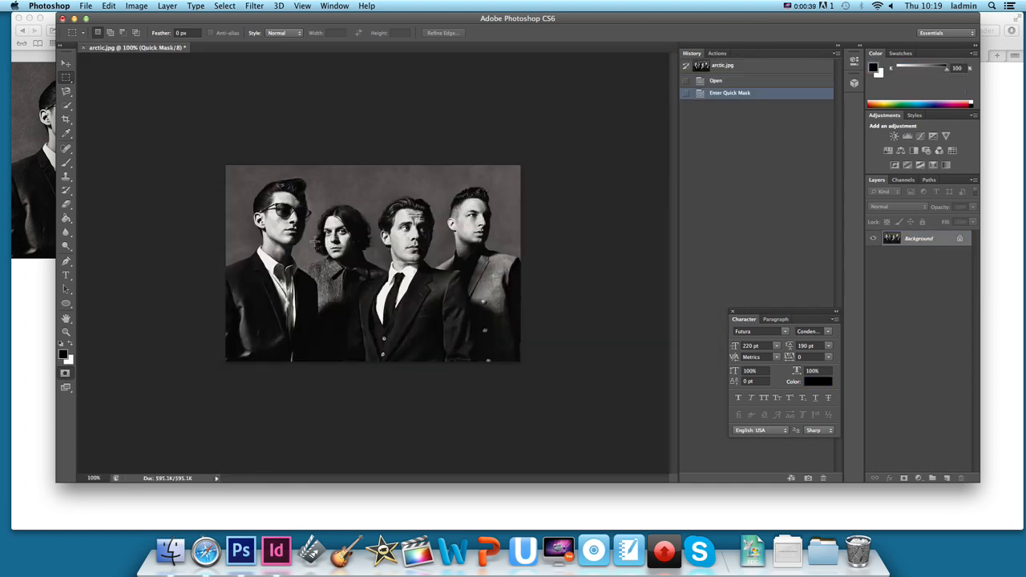
pyautogui.click(66, 165)
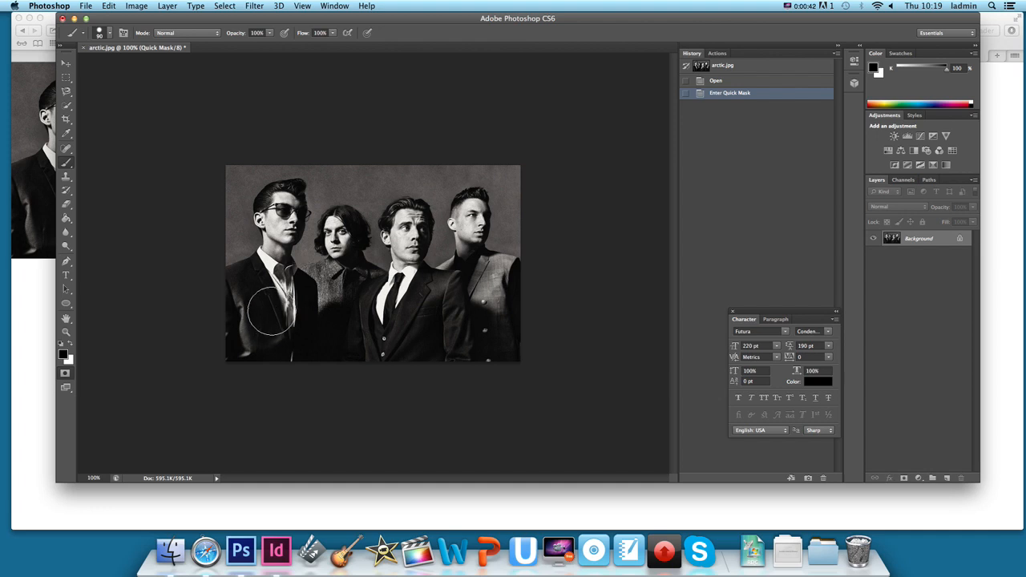
pyautogui.moveTo(272, 303)
pyautogui.mouseDown()
pyautogui.moveTo(271, 334)
pyautogui.moveTo(284, 341)
pyautogui.moveTo(416, 341)
pyautogui.moveTo(382, 343)
pyautogui.moveTo(402, 336)
pyautogui.moveTo(388, 321)
pyautogui.moveTo(400, 303)
pyautogui.moveTo(429, 339)
pyautogui.moveTo(435, 320)
pyautogui.moveTo(458, 349)
pyautogui.moveTo(462, 318)
pyautogui.moveTo(481, 353)
pyautogui.moveTo(500, 278)
pyautogui.moveTo(506, 338)
pyautogui.mouseUp()
pyautogui.moveTo(476, 294)
pyautogui.mouseDown()
pyautogui.moveTo(457, 283)
pyautogui.moveTo(424, 304)
pyautogui.moveTo(408, 289)
pyautogui.mouseUp()
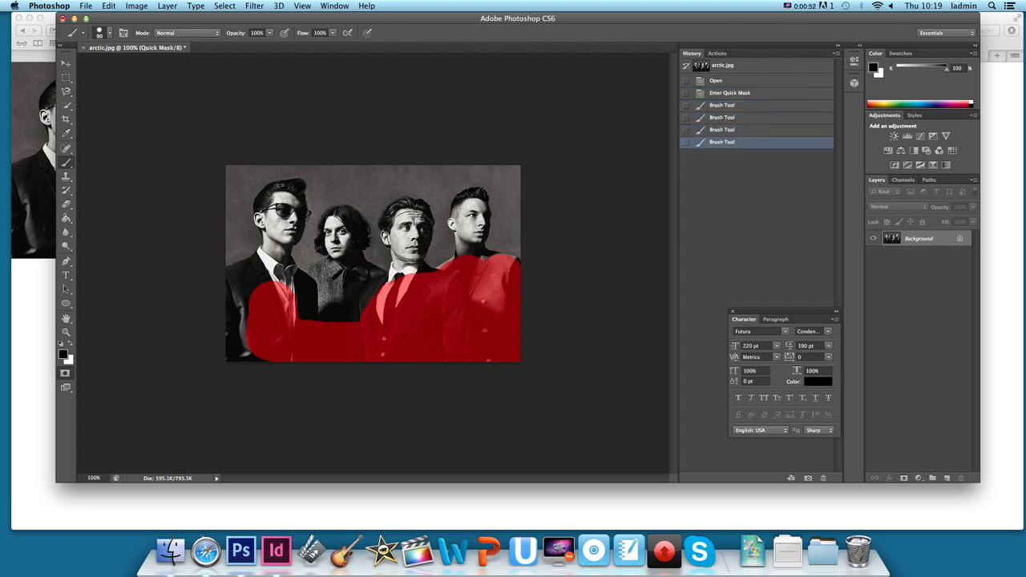
# Reduce the brush to 70 px and mask the first three men's faces and the remaining areas of their clothing.
pyautogui.press('[')
pyautogui.press('[')
pyautogui.moveTo(408, 233)
pyautogui.mouseDown()
pyautogui.moveTo(404, 295)
pyautogui.moveTo(422, 287)
pyautogui.moveTo(415, 280)
pyautogui.moveTo(435, 292)
pyautogui.moveTo(334, 282)
pyautogui.moveTo(364, 314)
pyautogui.moveTo(311, 308)
pyautogui.moveTo(281, 280)
pyautogui.moveTo(287, 192)
pyautogui.moveTo(273, 277)
pyautogui.moveTo(268, 266)
pyautogui.moveTo(226, 285)
pyautogui.moveTo(243, 303)
pyautogui.moveTo(232, 347)
pyautogui.moveTo(250, 351)
pyautogui.moveTo(284, 327)
pyautogui.mouseUp()
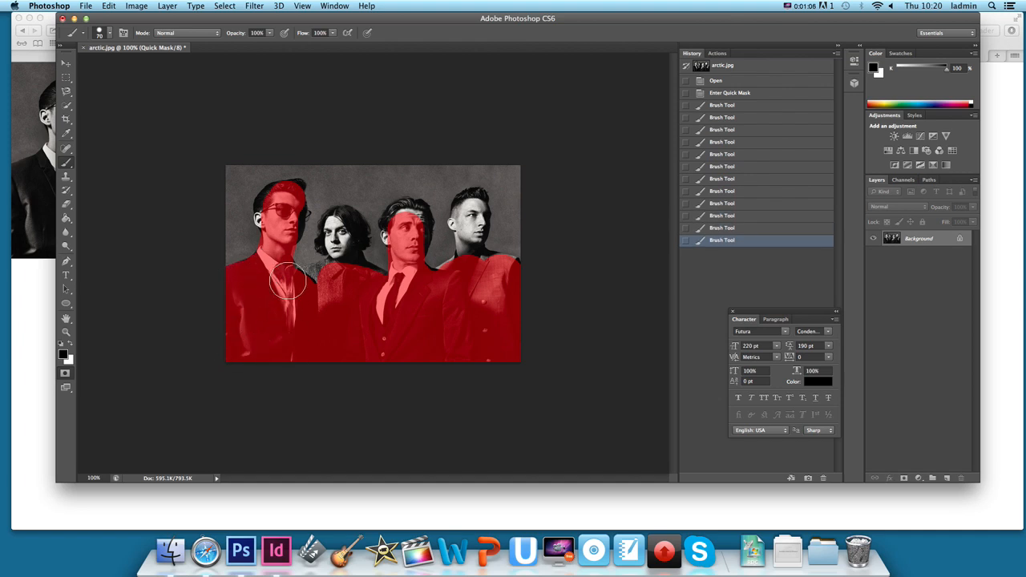
pyautogui.moveTo(302, 294)
pyautogui.mouseDown()
pyautogui.moveTo(321, 304)
pyautogui.moveTo(335, 275)
pyautogui.moveTo(296, 292)
pyautogui.moveTo(341, 264)
pyautogui.mouseUp()
pyautogui.moveTo(341, 260)
pyautogui.mouseDown()
pyautogui.moveTo(343, 230)
pyautogui.moveTo(348, 280)
pyautogui.moveTo(428, 292)
pyautogui.moveTo(418, 279)
pyautogui.moveTo(428, 287)
pyautogui.moveTo(508, 280)
pyautogui.mouseUp()
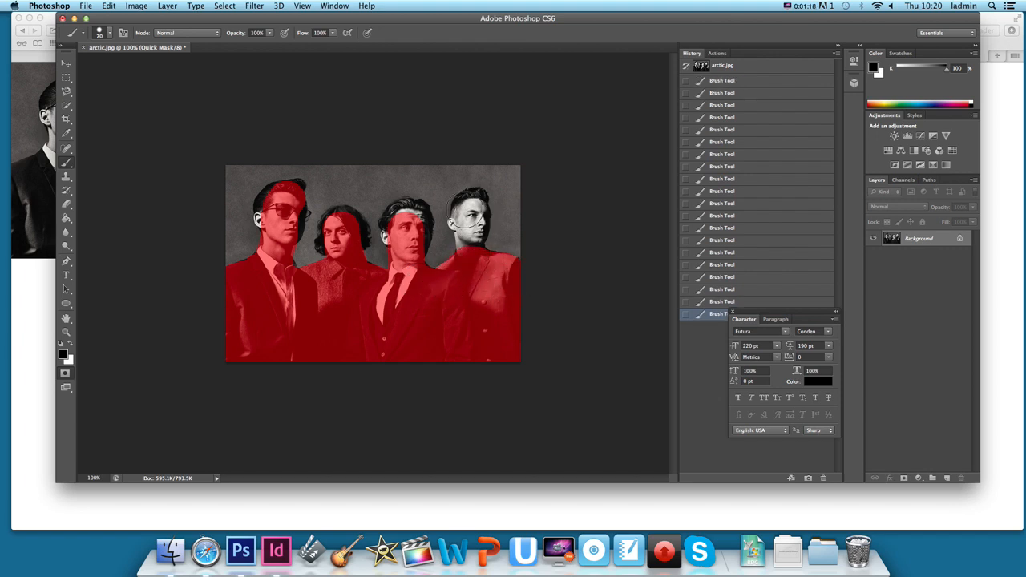
# Mask the fourth man's head with a smaller brush, then use a 20 px brush on the first man's hair and ear.
pyautogui.press('[')
pyautogui.press('[')
pyautogui.moveTo(465, 210)
pyautogui.mouseDown()
pyautogui.moveTo(473, 271)
pyautogui.moveTo(469, 229)
pyautogui.mouseUp()
pyautogui.press('[')
pyautogui.press('[')
pyautogui.press('[')
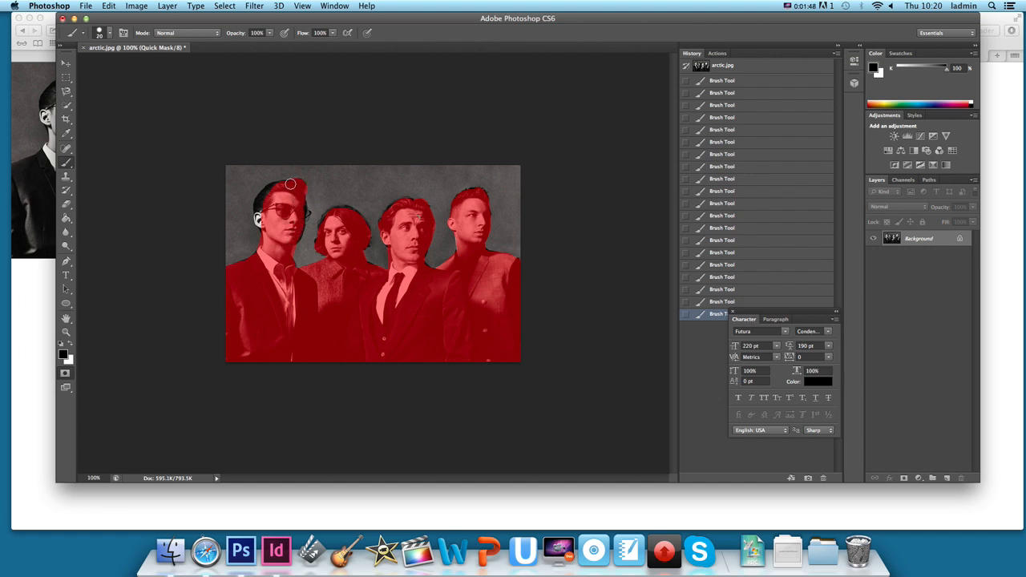
pyautogui.moveTo(290, 184)
pyautogui.mouseDown()
pyautogui.moveTo(262, 199)
pyautogui.moveTo(259, 218)
pyautogui.mouseUp()
# Exit Quick Mask mode and invert the selection so that it covers the four band members.
pyautogui.press('q')
pyautogui.click(224, 7)
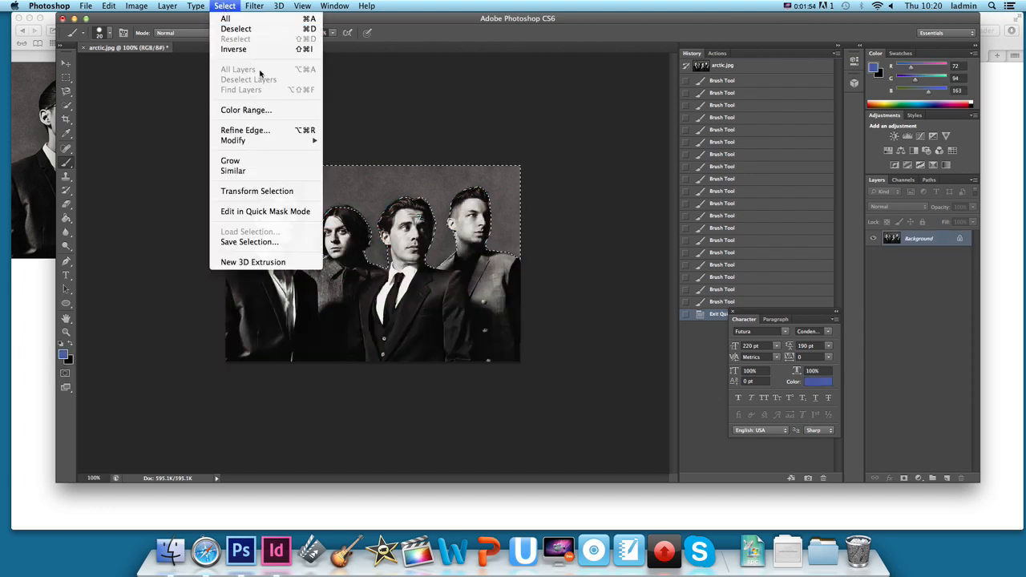
pyautogui.click(241, 49)
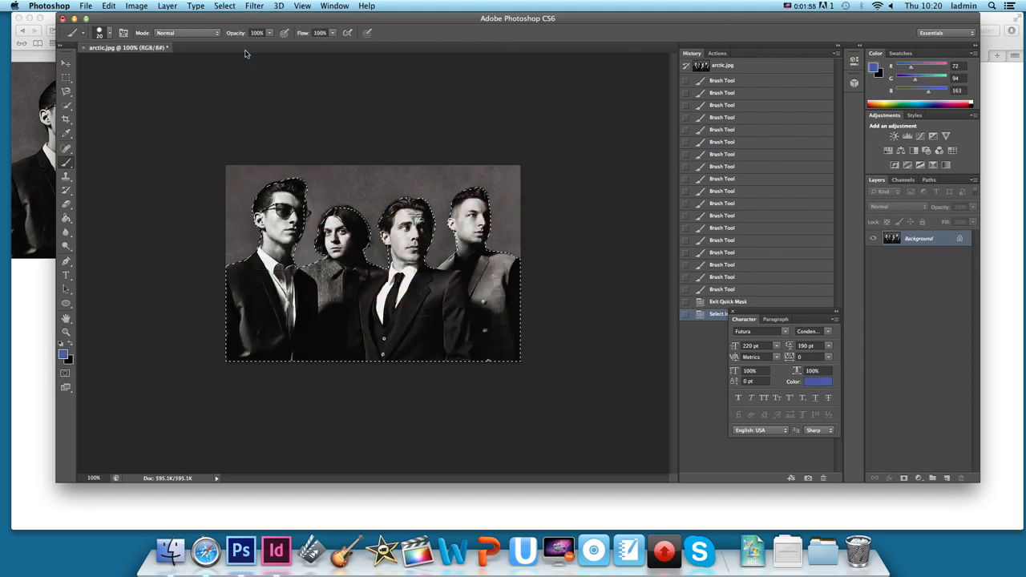
# Refine the selection's edge with a radius of 3.7 px and a smooth value of 22.
pyautogui.click(216, 8)
pyautogui.click(266, 129)
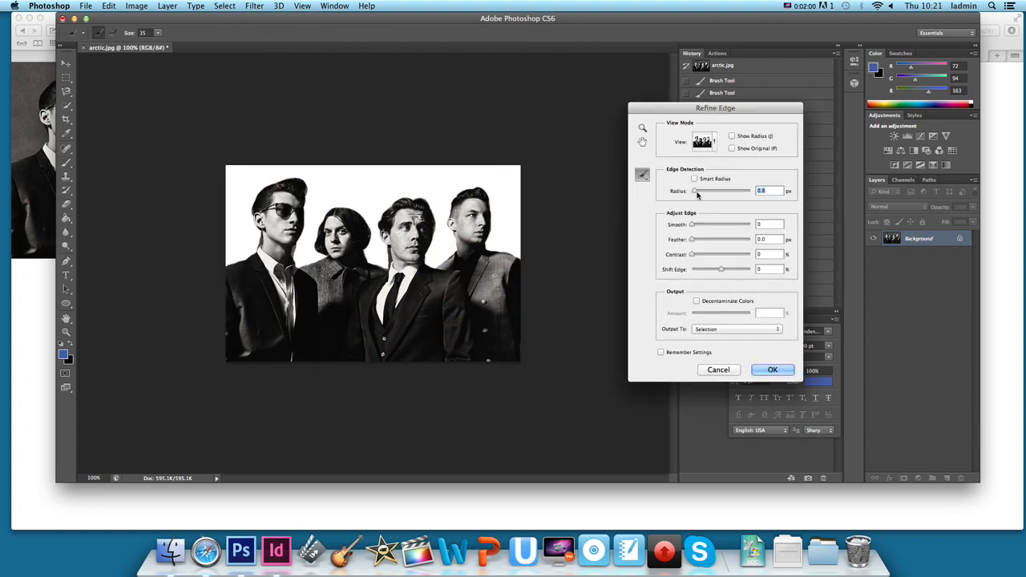
pyautogui.moveTo(697, 195); pyautogui.dragTo(703, 225)
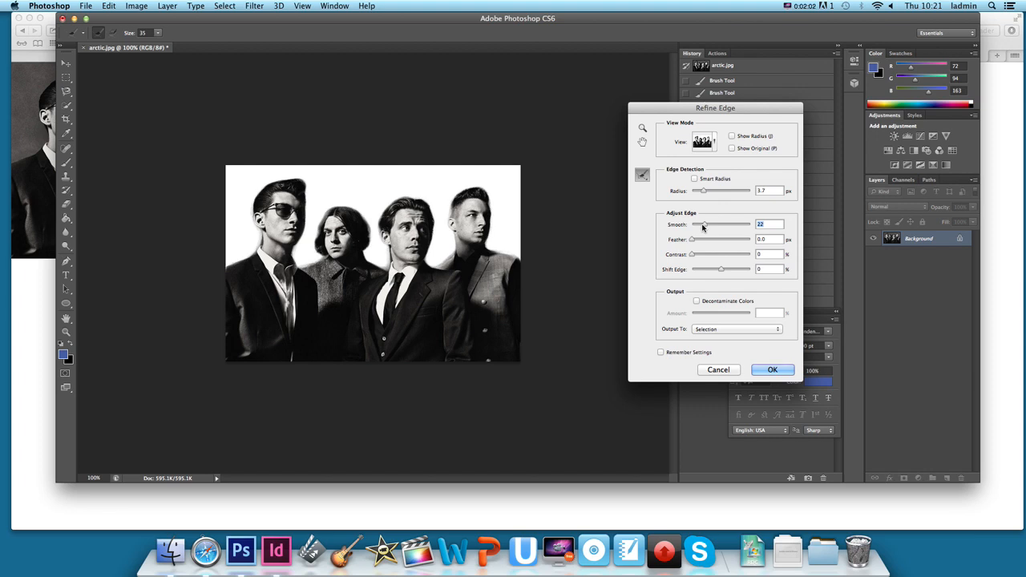
pyautogui.click(772, 370)
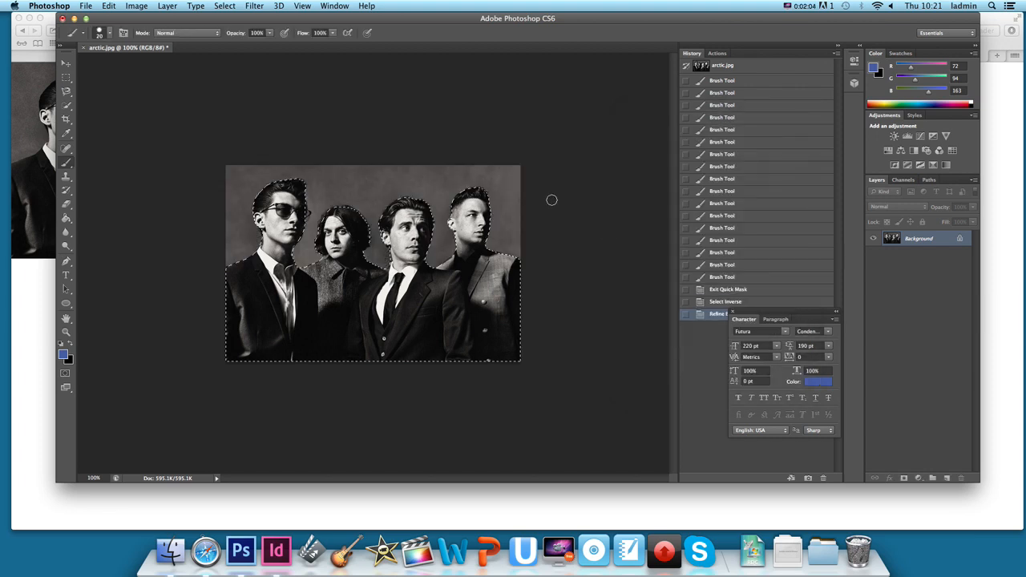
# Copy the selected band members onto a new layer and hide the Background layer.
pyautogui.press('cmd+c')
pyautogui.press('cmd+v')
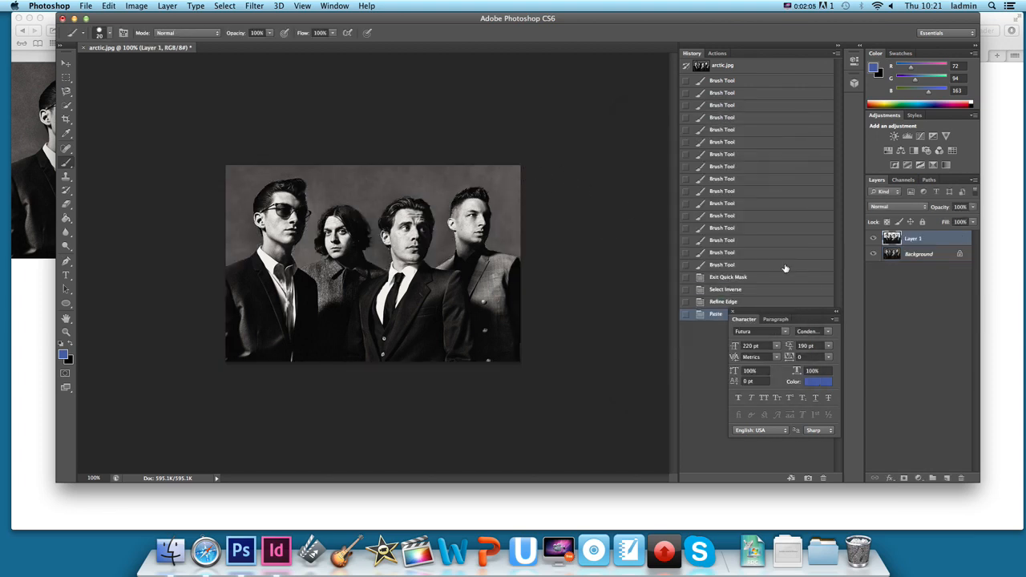
pyautogui.click(873, 254)
# Save the cut-out to the Desktop in PNG format as arctic.png.
pyautogui.click(88, 6)
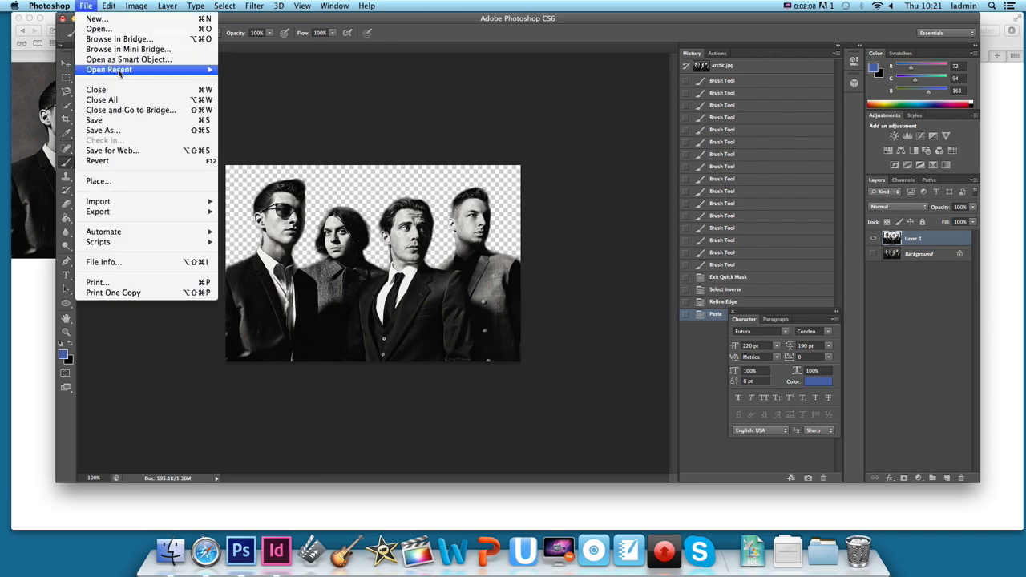
pyautogui.click(147, 132)
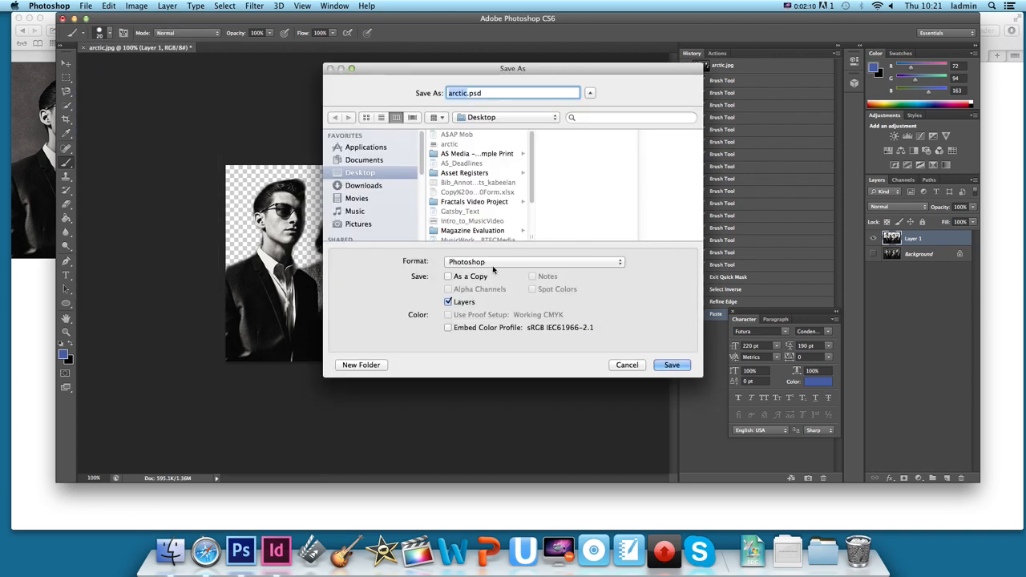
pyautogui.click(497, 265)
pyautogui.click(508, 416)
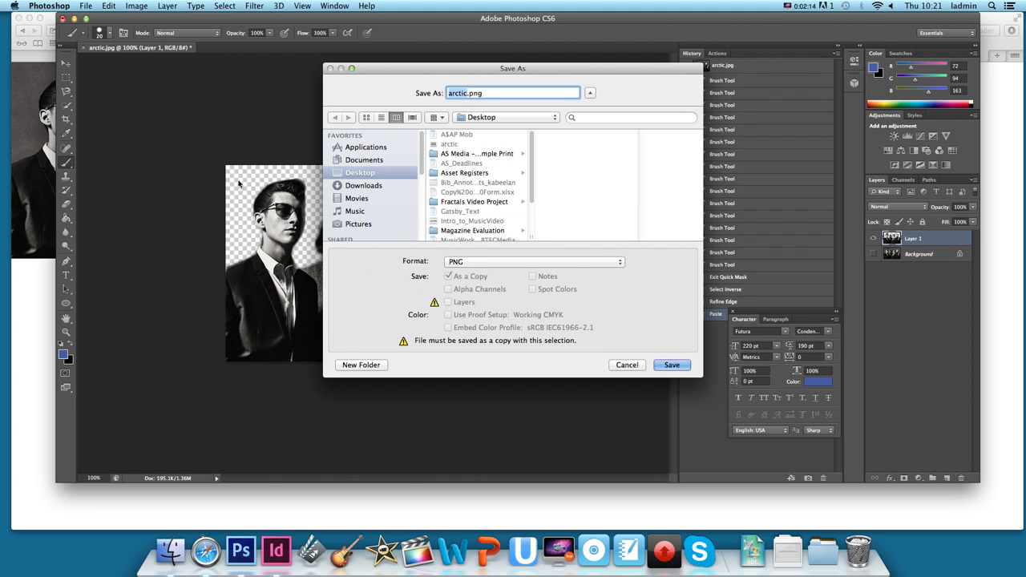
pyautogui.click(681, 366)
pyautogui.click(551, 174)
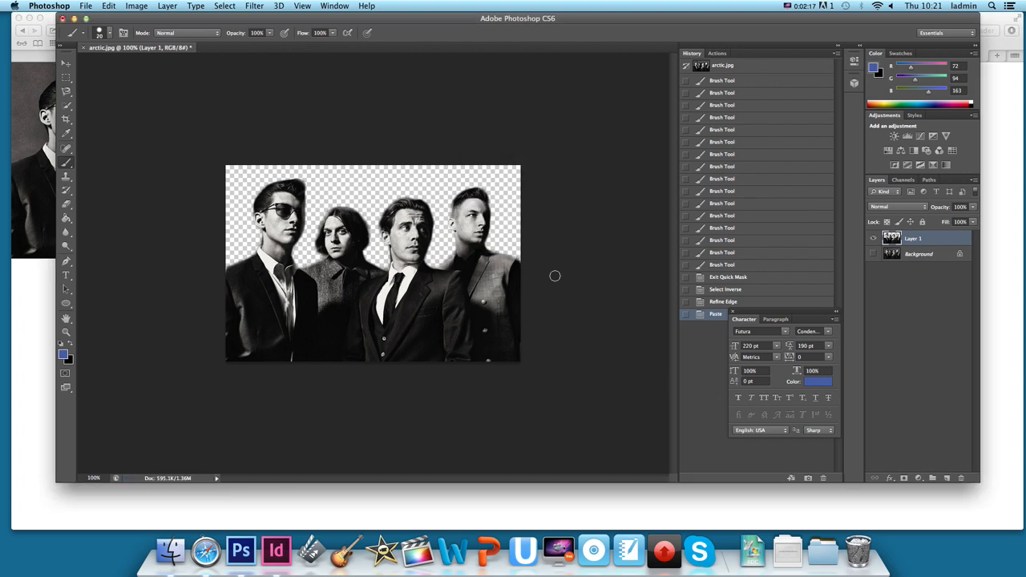
# Switch to InDesign and create an A4 print document with 2 facing pages, 6 columns, 1p0 gutter, 3p0 margins and 3p0 bleed.
pyautogui.click(276, 551)
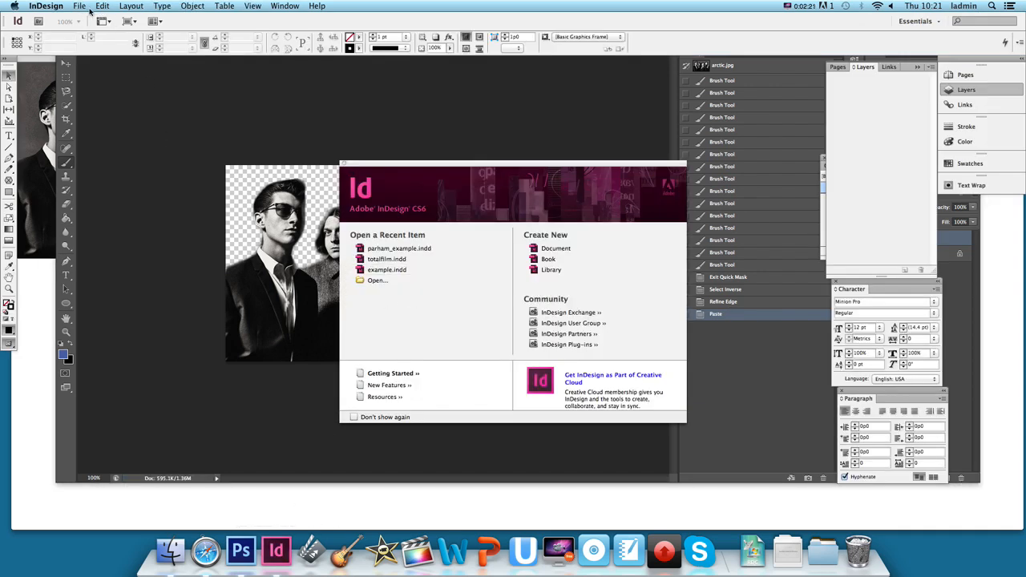
pyautogui.click(87, 9)
pyautogui.moveTo(117, 21)
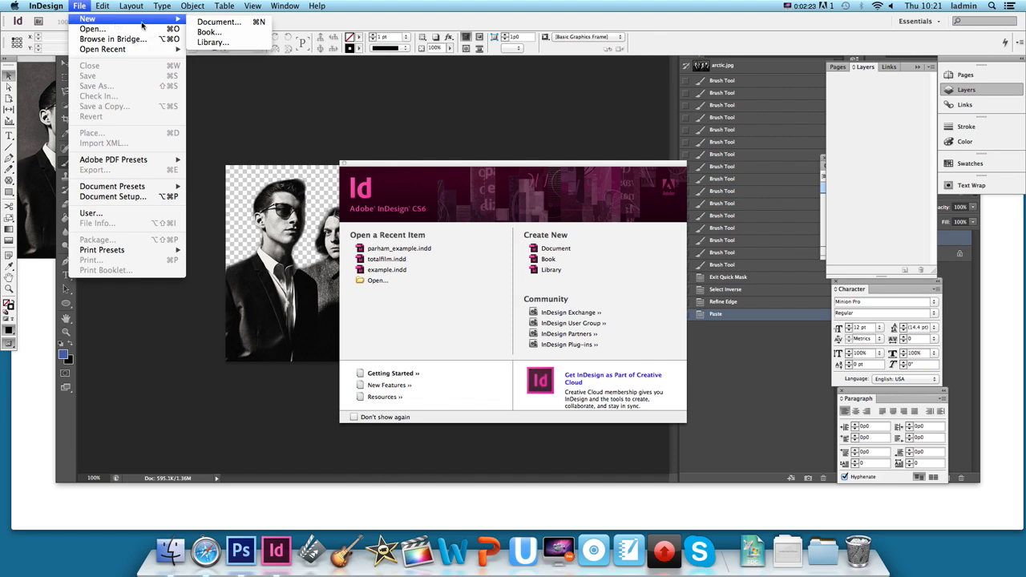
pyautogui.click(207, 22)
pyautogui.moveTo(390, 164); pyautogui.dragTo(302, 123)
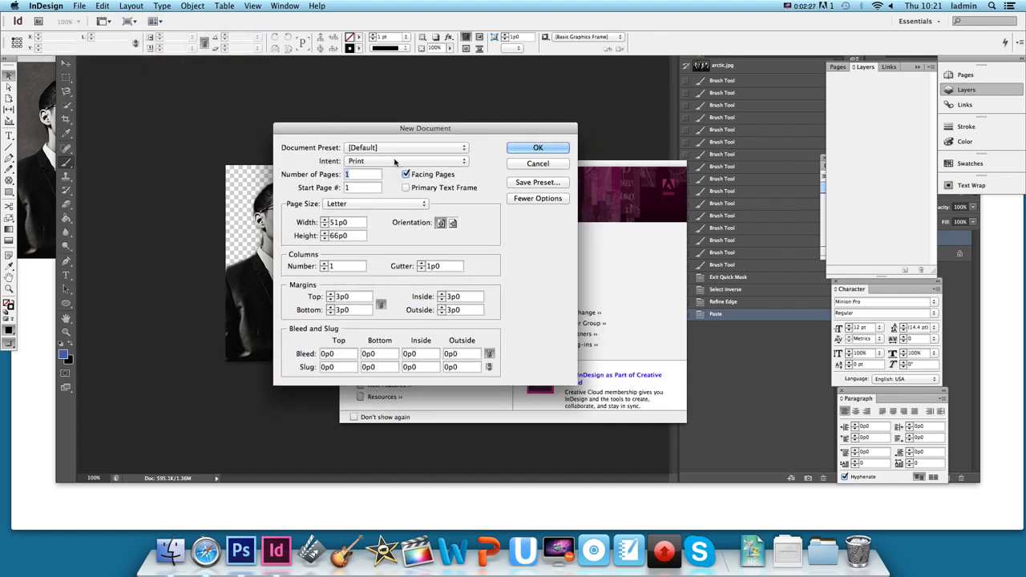
pyautogui.click(396, 205)
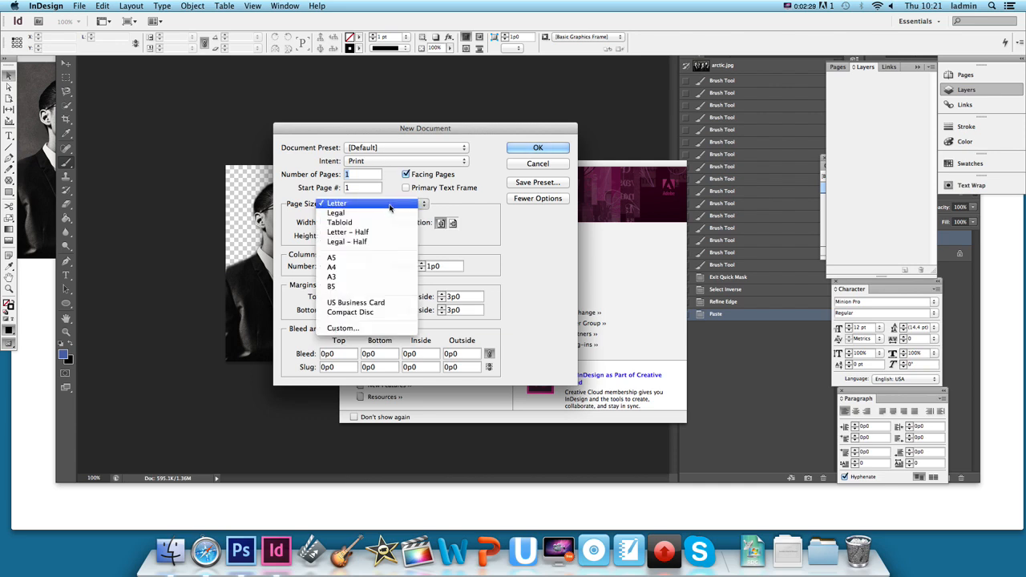
pyautogui.click(377, 271)
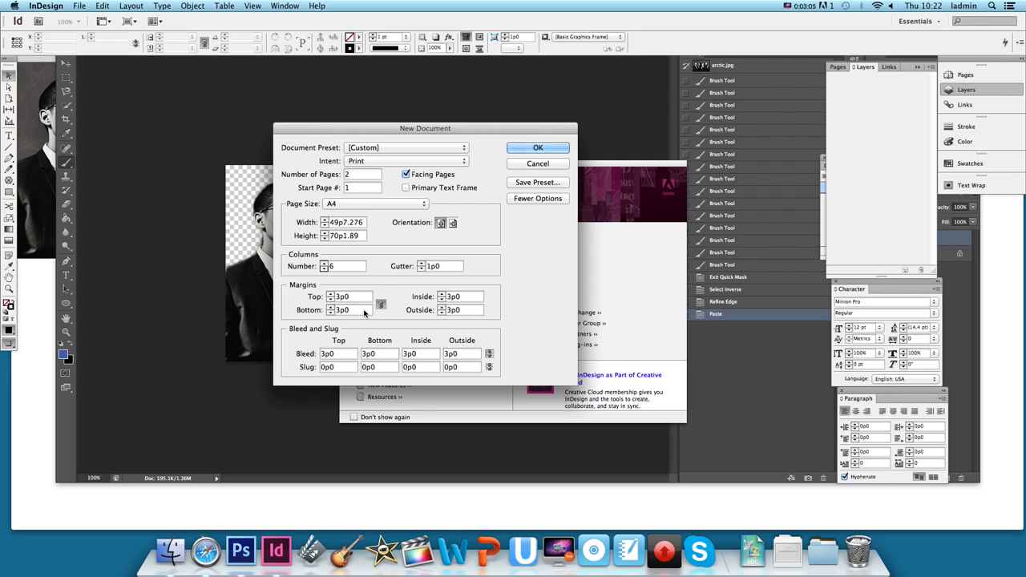
pyautogui.click(538, 148)
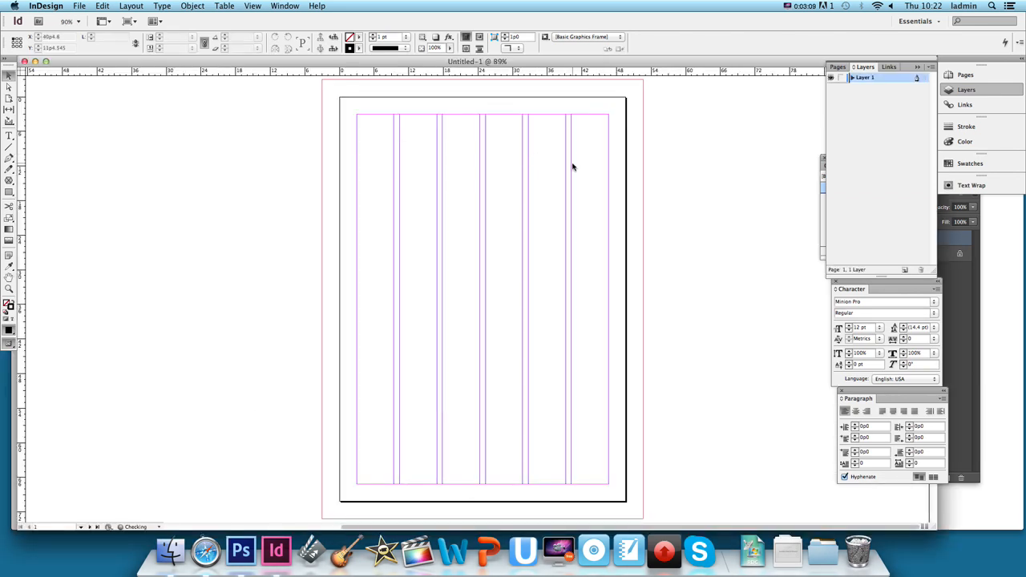
# Disable Allow Document Pages to Shuffle and move page 2 beside page 1 to form a two-page spread.
pyautogui.click(841, 68)
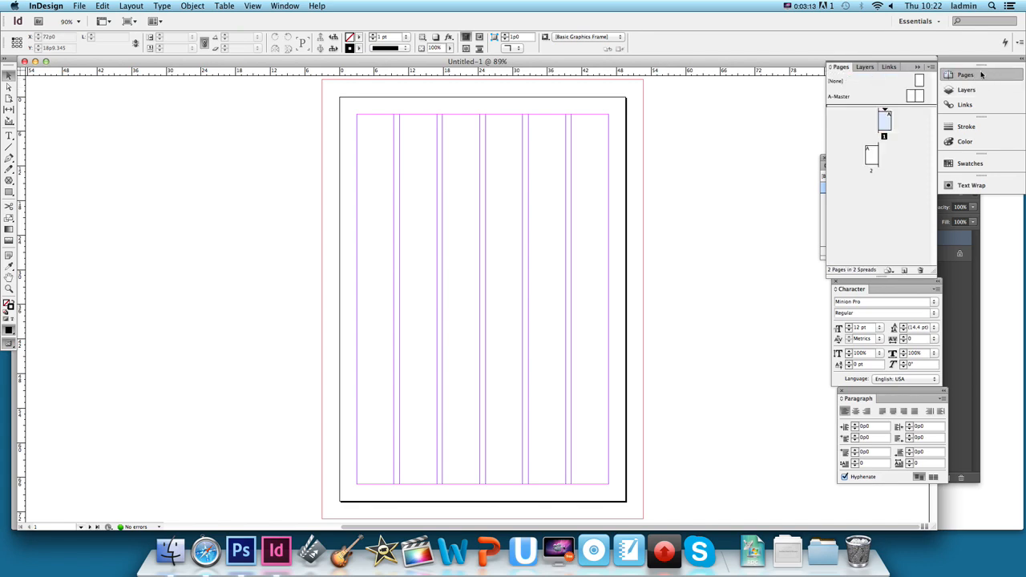
pyautogui.click(286, 5)
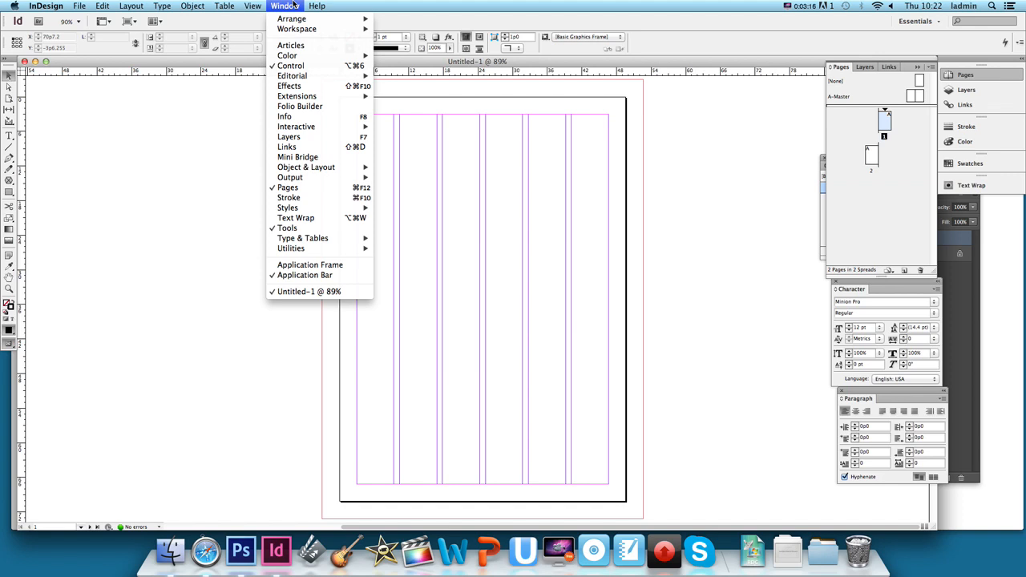
pyautogui.click(884, 102)
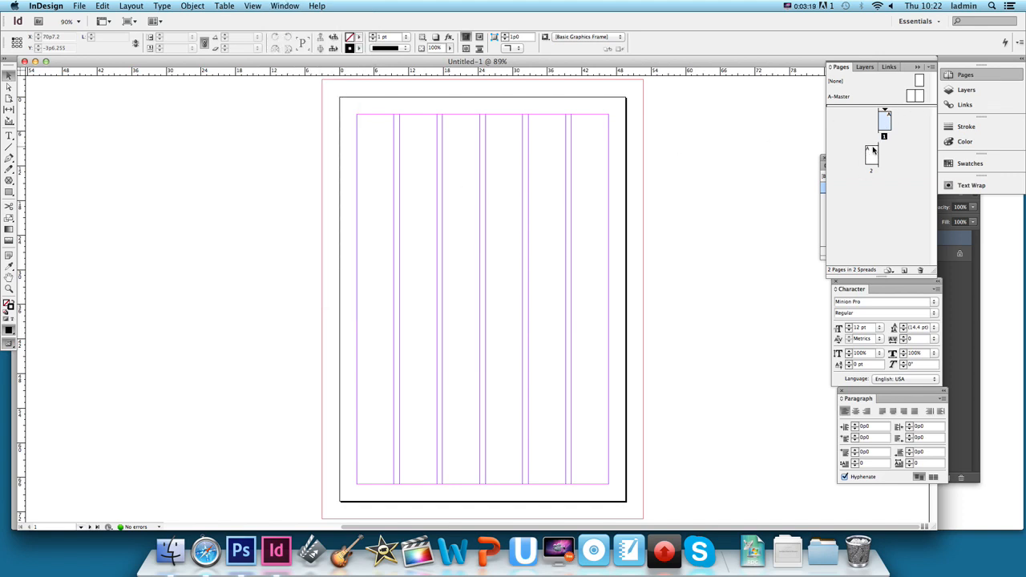
pyautogui.click(930, 70)
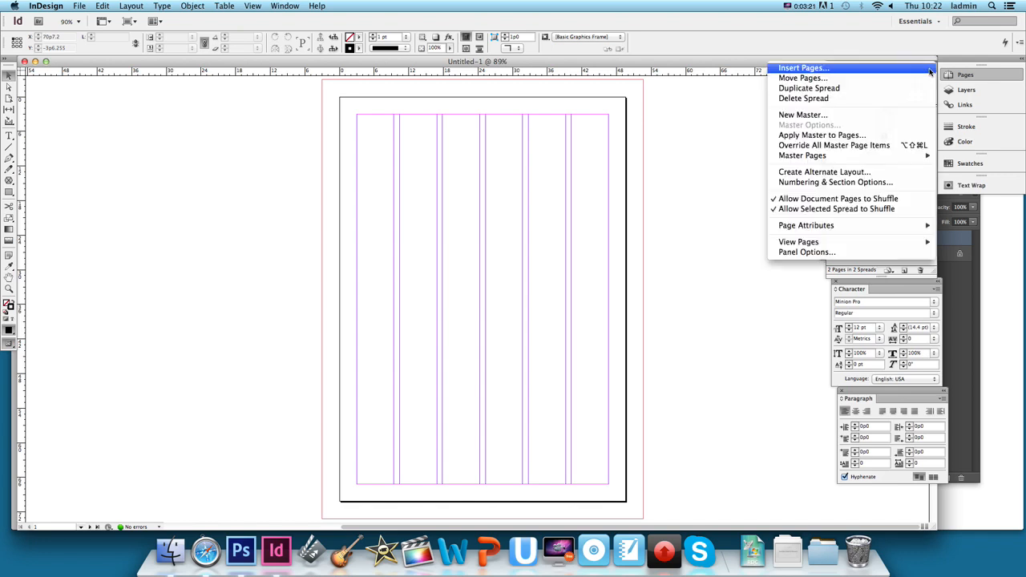
pyautogui.click(895, 202)
pyautogui.moveTo(879, 168); pyautogui.dragTo(878, 129)
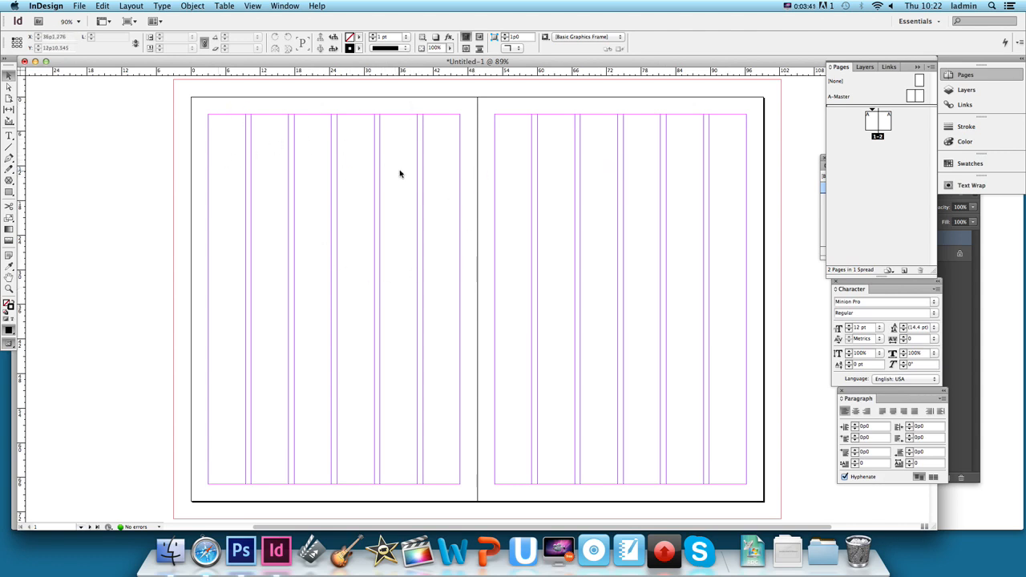
# Preview the empty spread without guides and return to the normal view with columns and margins.
pyautogui.press('w')
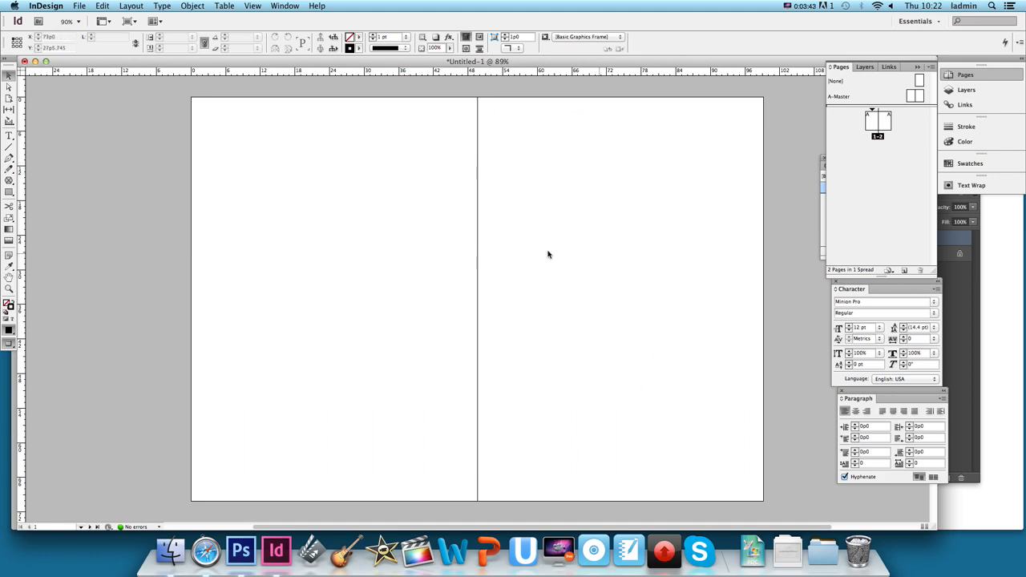
pyautogui.press('w')
pyautogui.press('w')
pyautogui.press('w')
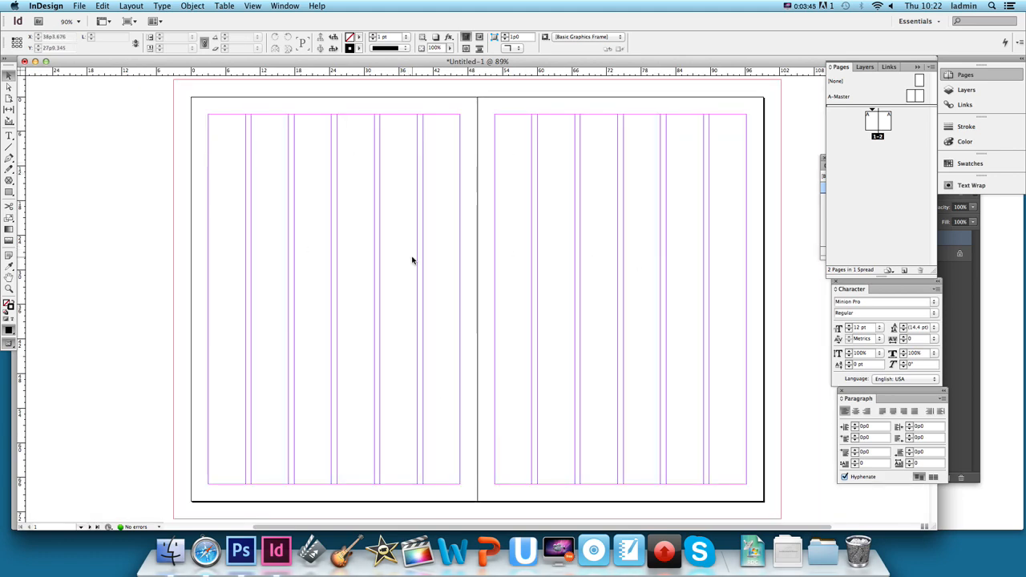
pyautogui.press('w')
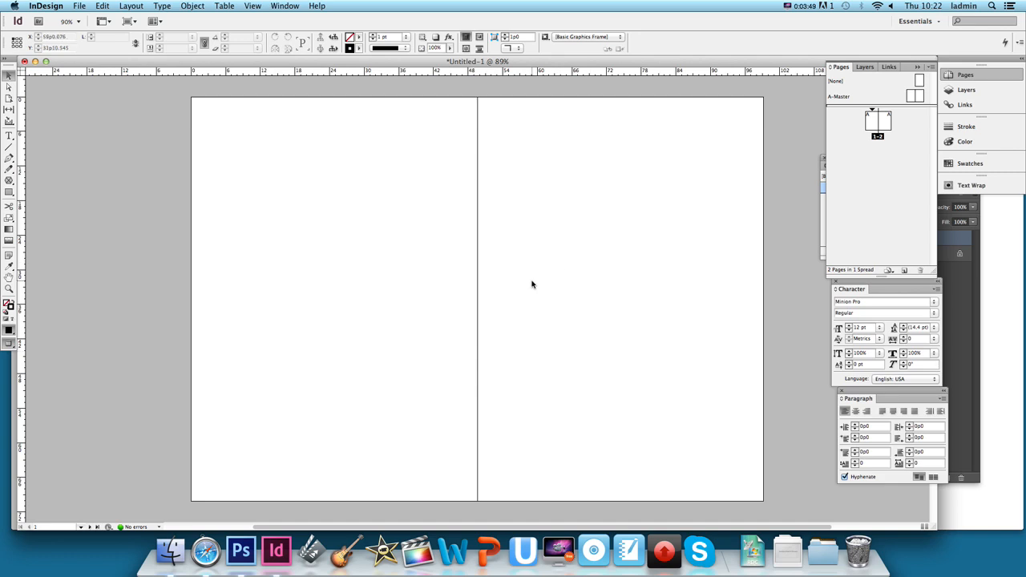
pyautogui.press('w')
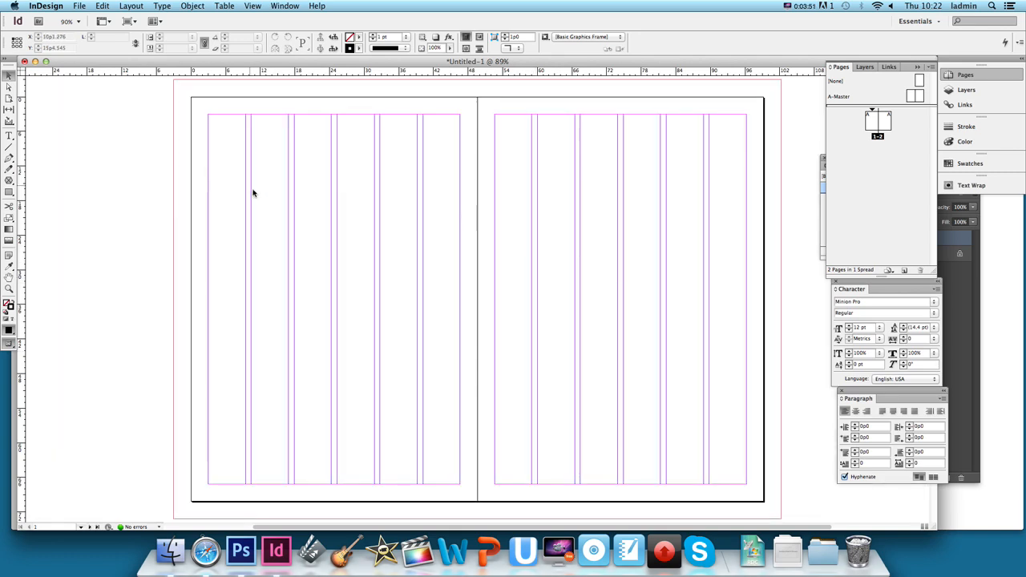
# Place arctic.png from the Desktop at the upper-left corner of the first page.
pyautogui.click(78, 6)
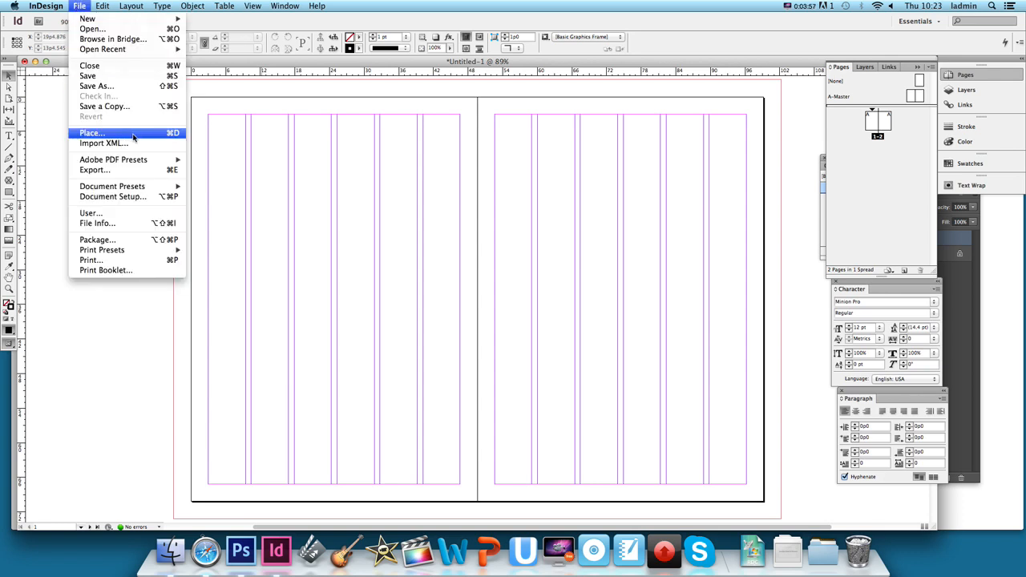
pyautogui.click(133, 138)
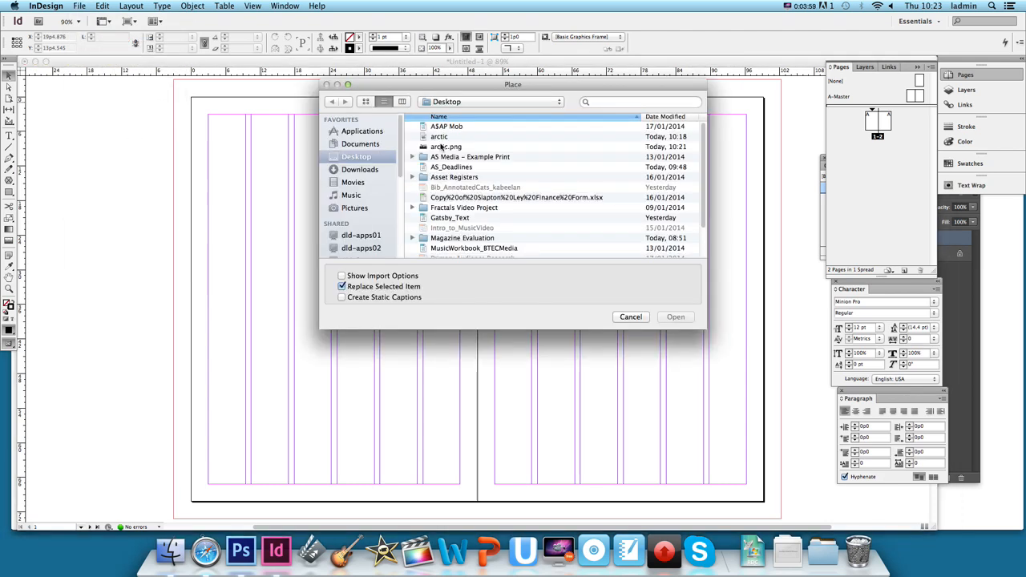
pyautogui.doubleClick(444, 147)
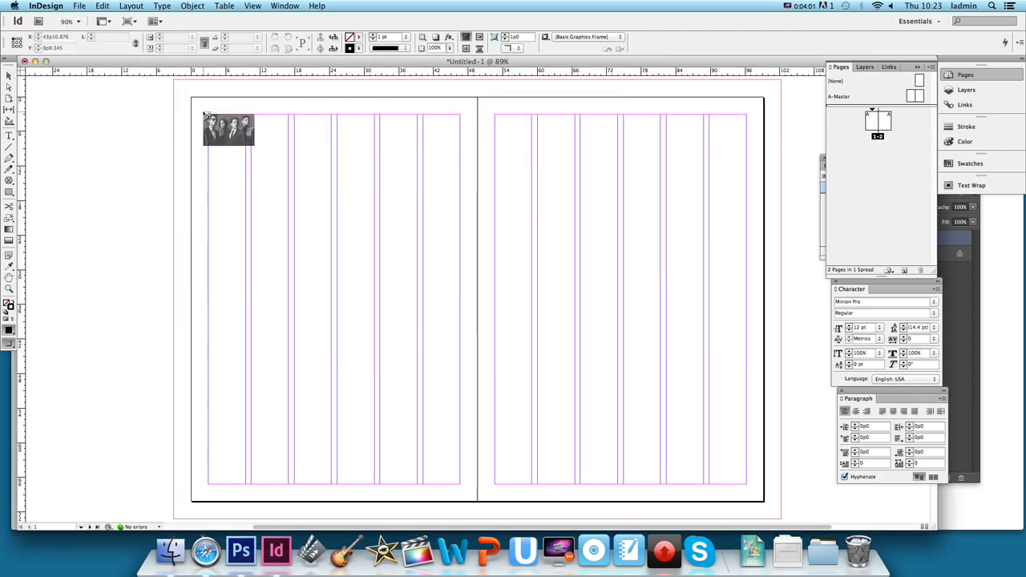
pyautogui.click(191, 97)
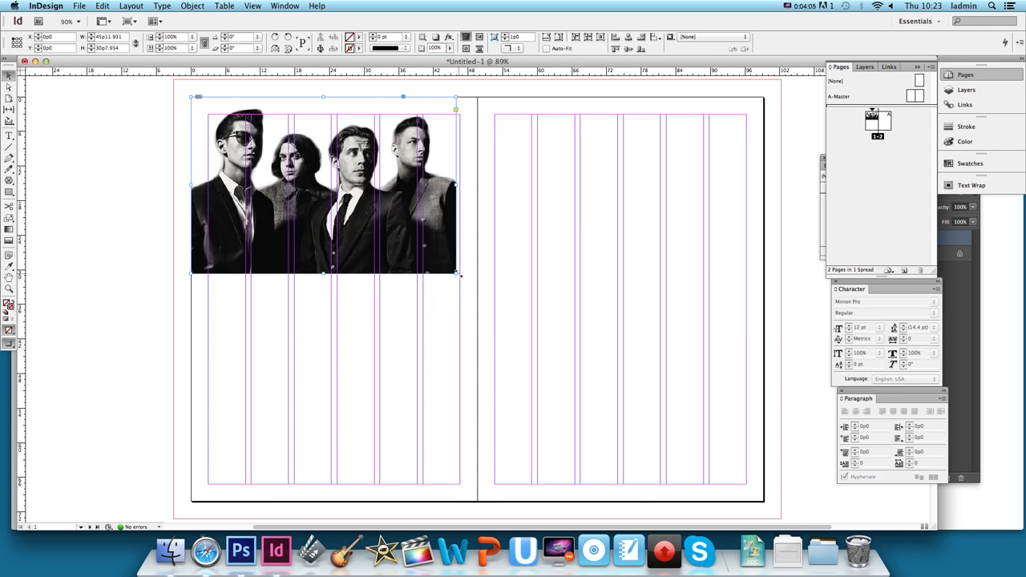
# Enlarge the picture frame and the band image inside it to about 65p2 wide by 43p6 high, extending onto the second page.
pyautogui.moveTo(458, 274); pyautogui.dragTo(566, 347)
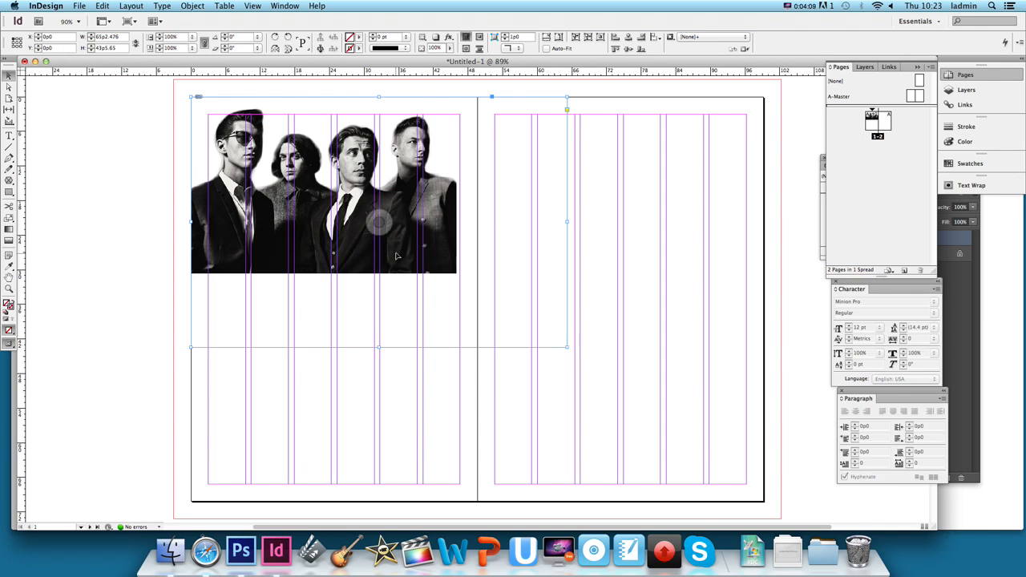
pyautogui.doubleClick(394, 193)
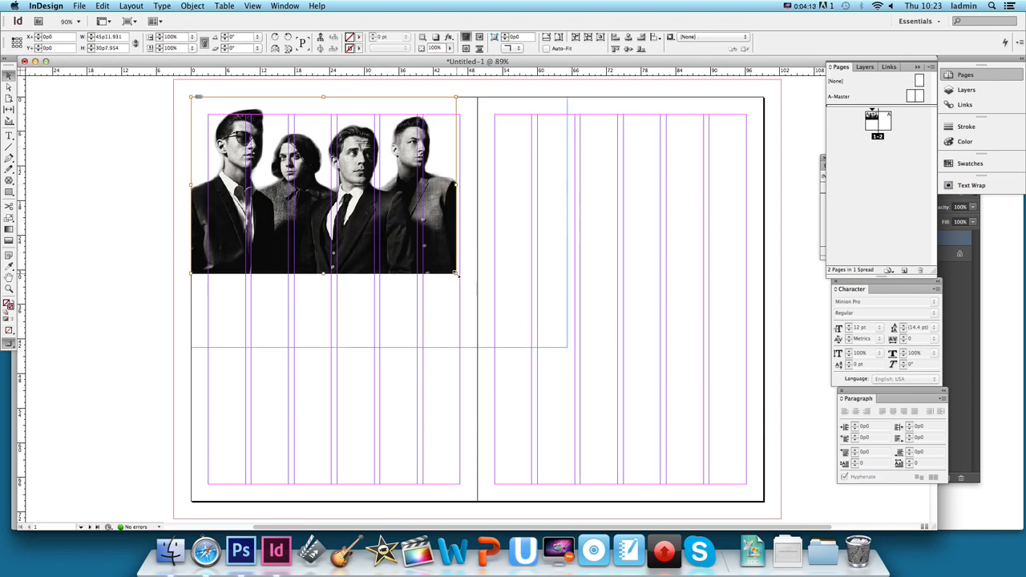
pyautogui.moveTo(457, 274); pyautogui.dragTo(568, 346)
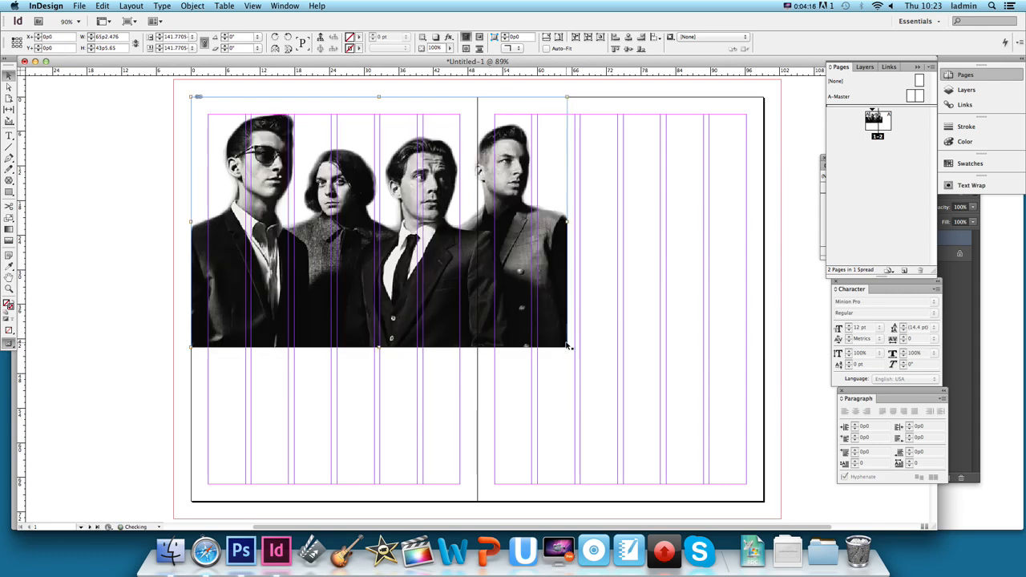
pyautogui.click(585, 293)
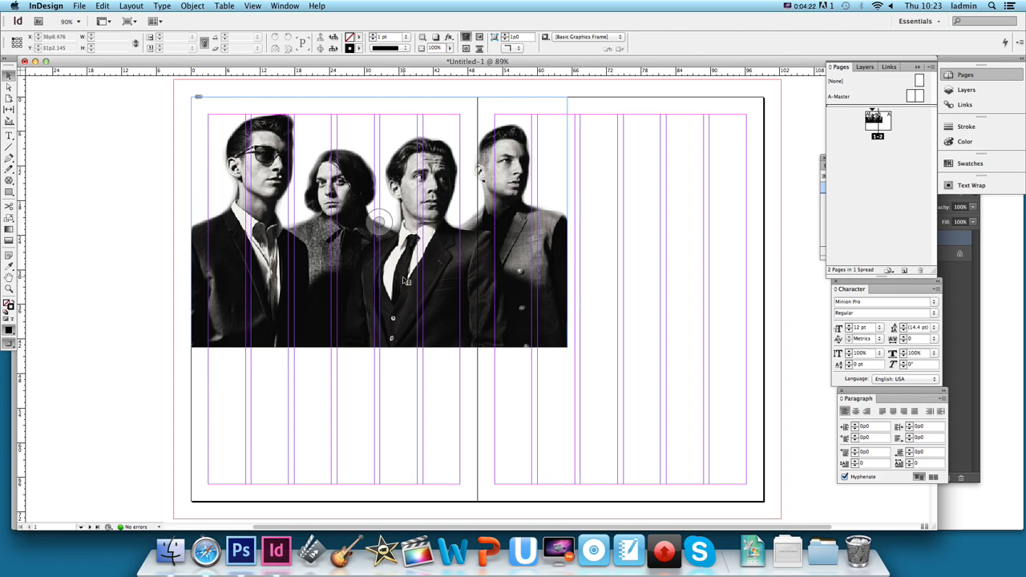
# Set the document's display performance to High Quality Display.
pyautogui.rightClick(406, 281)
pyautogui.moveTo(496, 406)
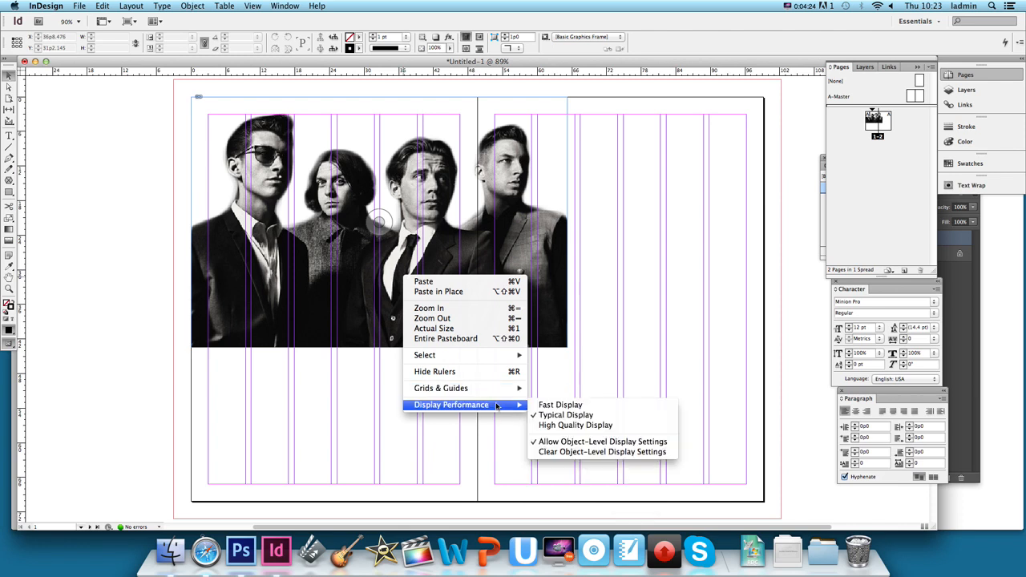
pyautogui.click(343, 301)
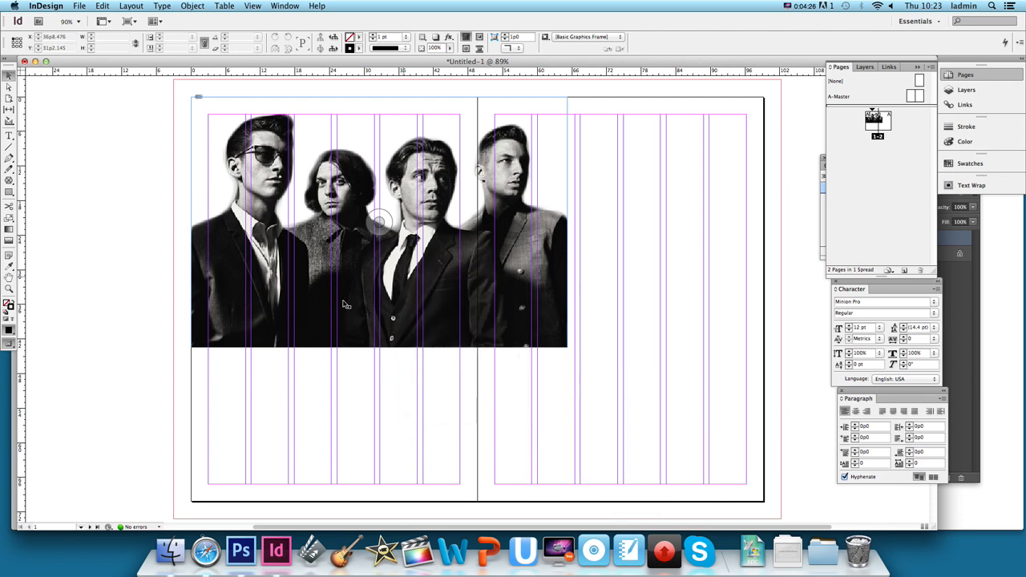
pyautogui.rightClick(405, 312)
pyautogui.moveTo(497, 436)
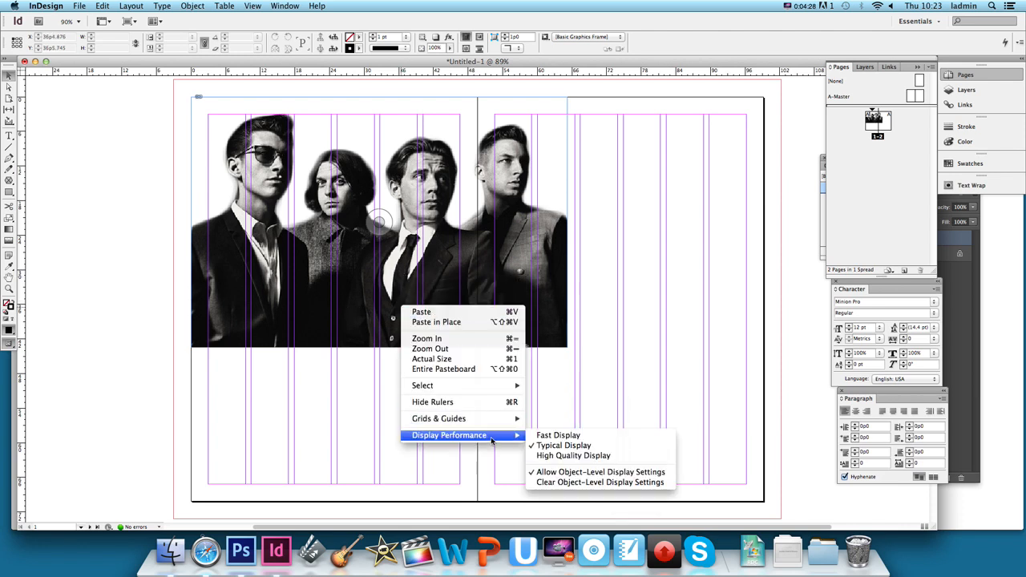
pyautogui.click(598, 460)
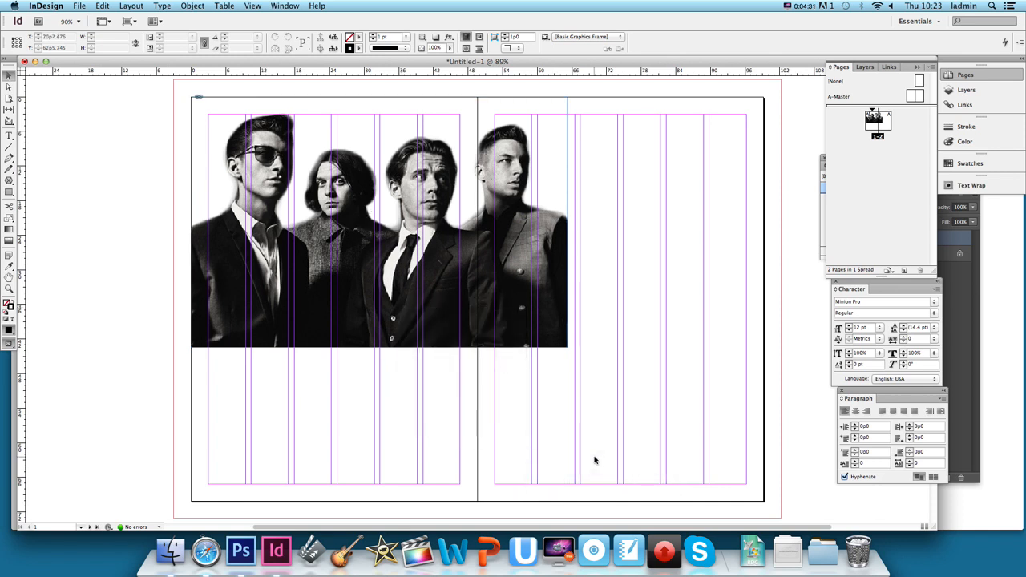
# Deselect the band image and preview the spread without frames and guides.
pyautogui.click(451, 319)
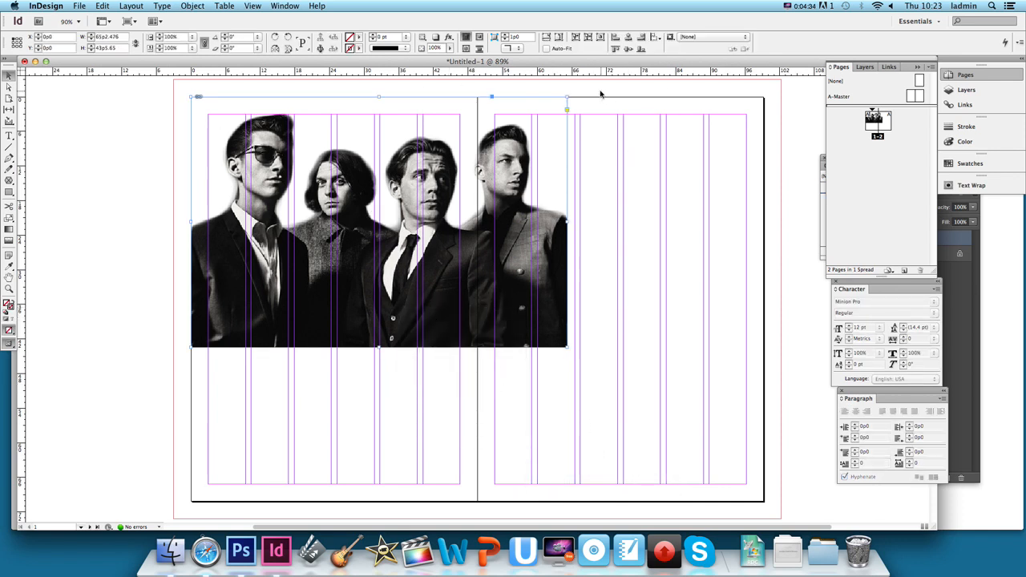
pyautogui.click(601, 93)
pyautogui.press('w')
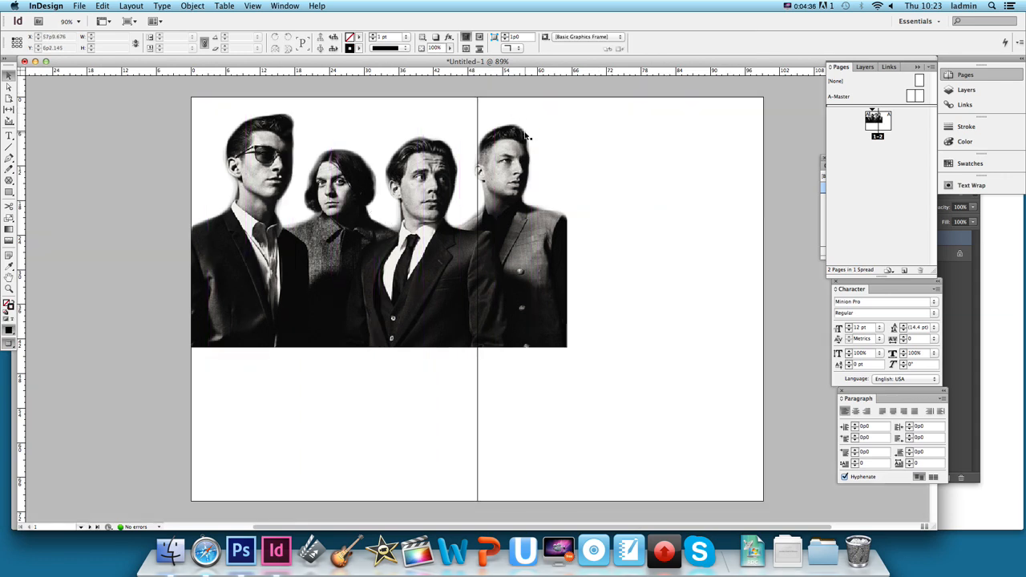
pyautogui.press('w')
pyautogui.press('w')
pyautogui.click(812, 6)
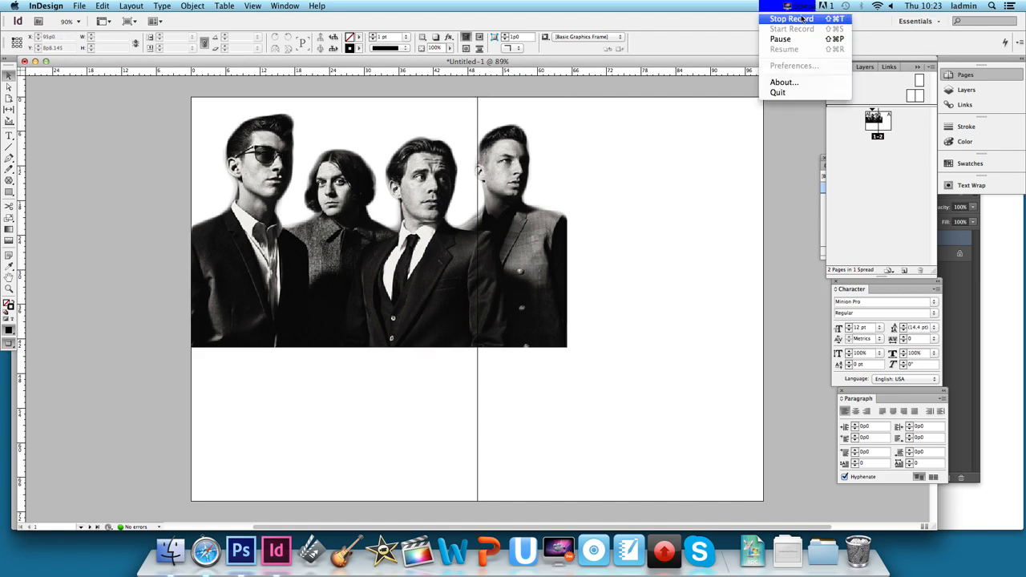